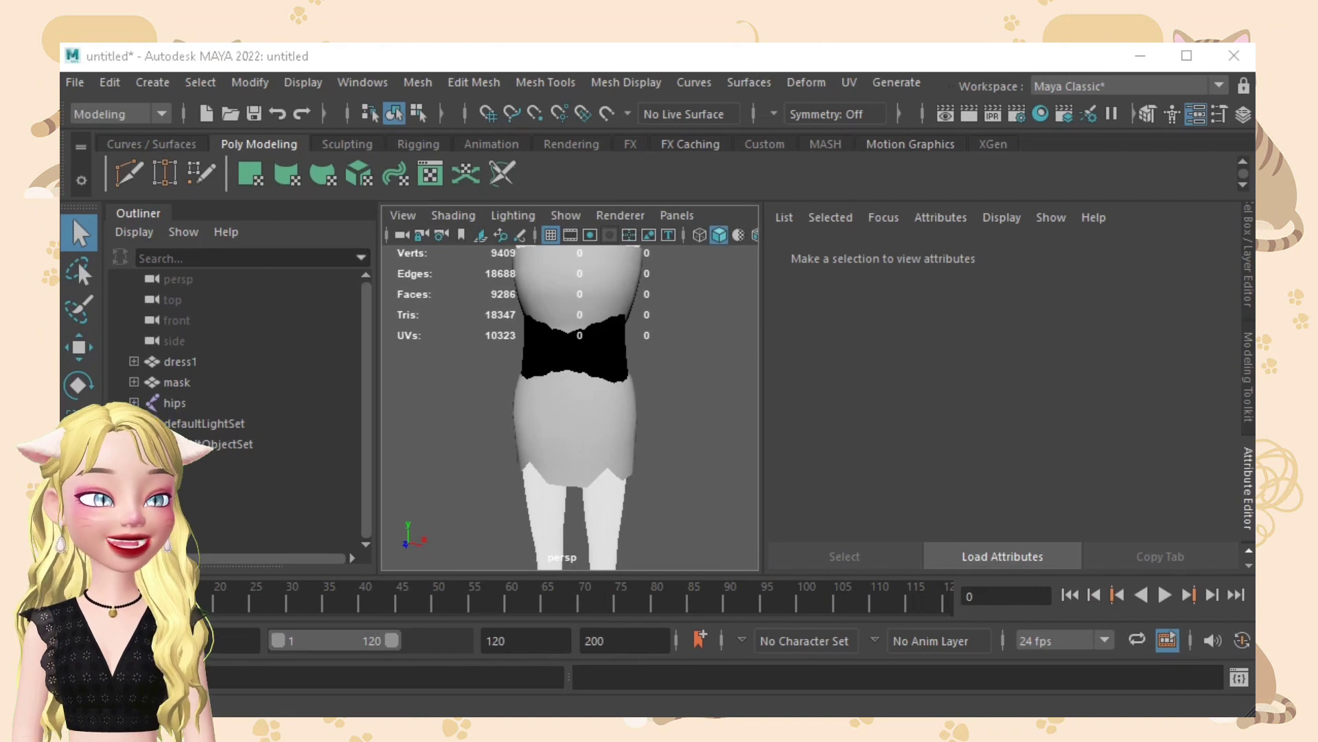
# Step: Inspect the dress and its black waist section on the avatar from the front and side
pyautogui.keyDown('alt'); pyautogui.moveTo(501, 405); pyautogui.dragTo(659, 405); pyautogui.keyUp('alt')
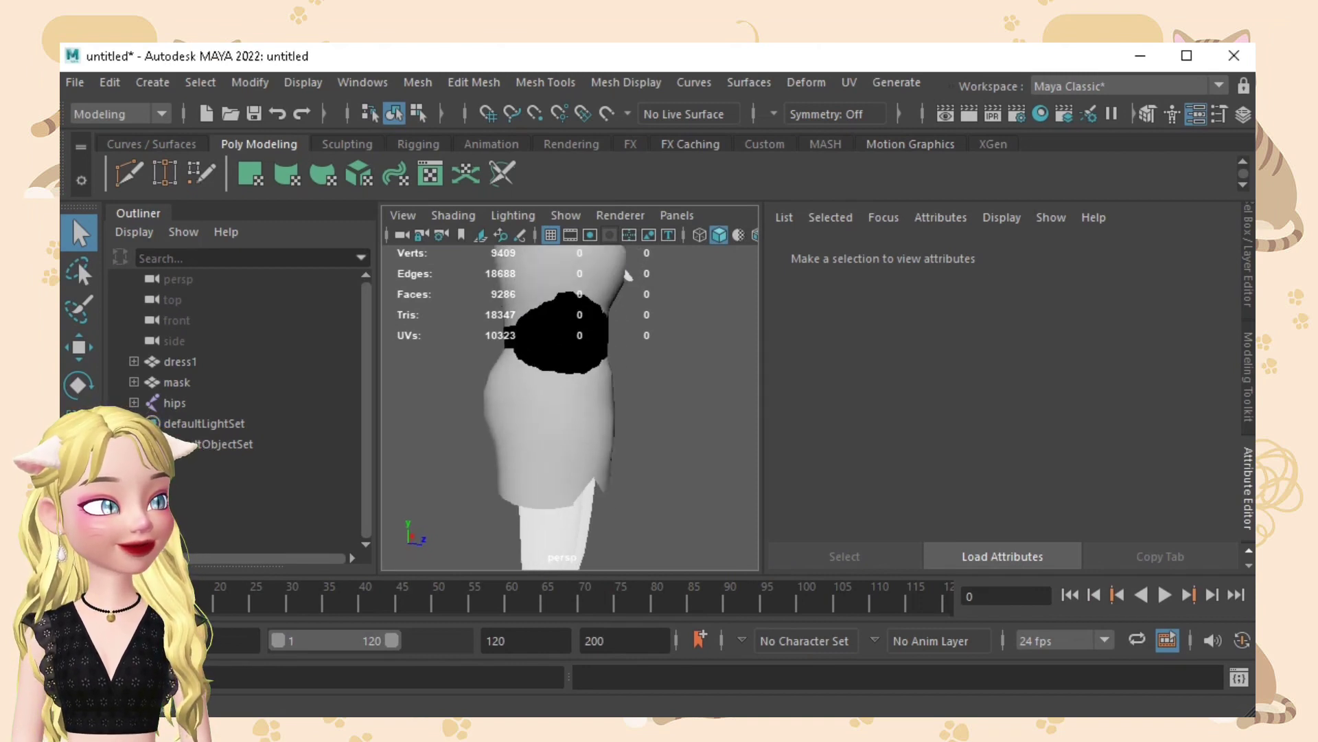
pyautogui.scroll(2, 570, 407)
pyautogui.scroll(-2, 570, 407)
pyautogui.keyDown('alt'); pyautogui.moveTo(570, 405); pyautogui.dragTo(501, 405); pyautogui.keyUp('alt')
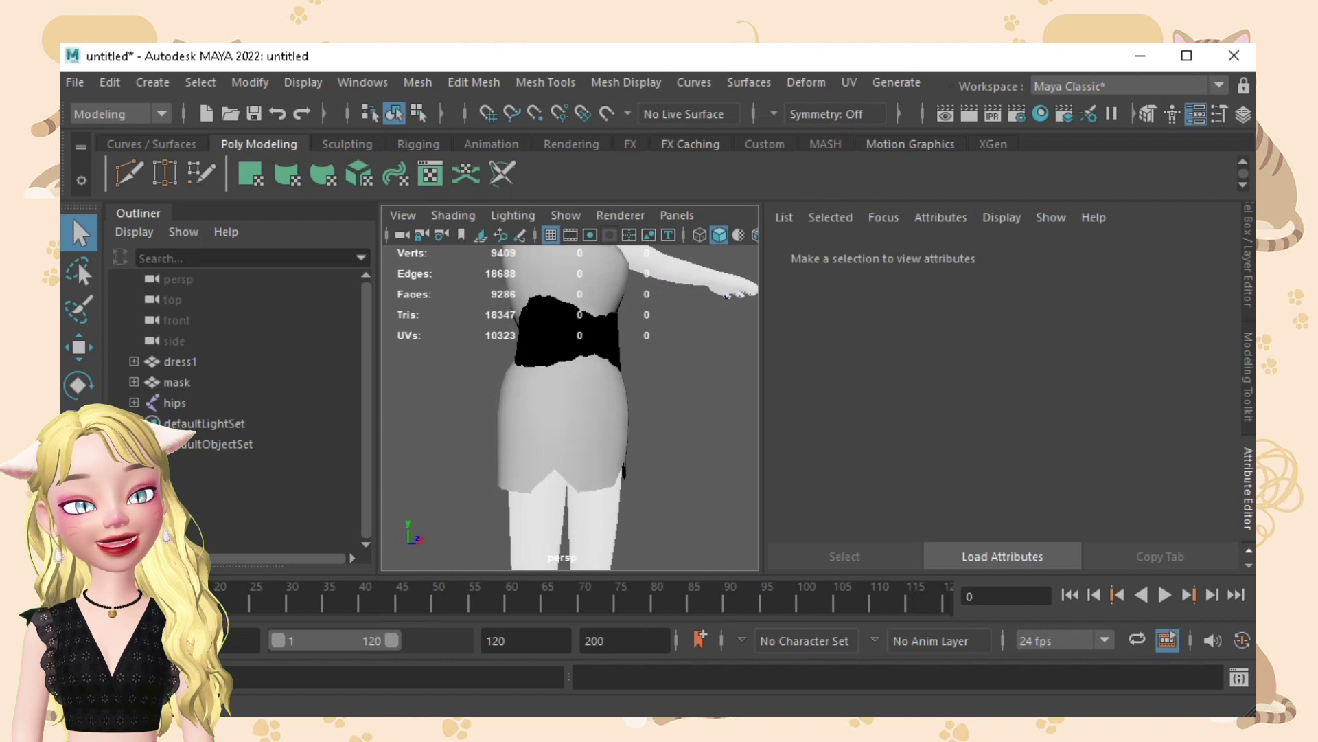
pyautogui.keyDown('alt'); pyautogui.moveTo(502, 405); pyautogui.dragTo(429, 405); pyautogui.keyUp('alt')
pyautogui.scroll(-3, 570, 407)
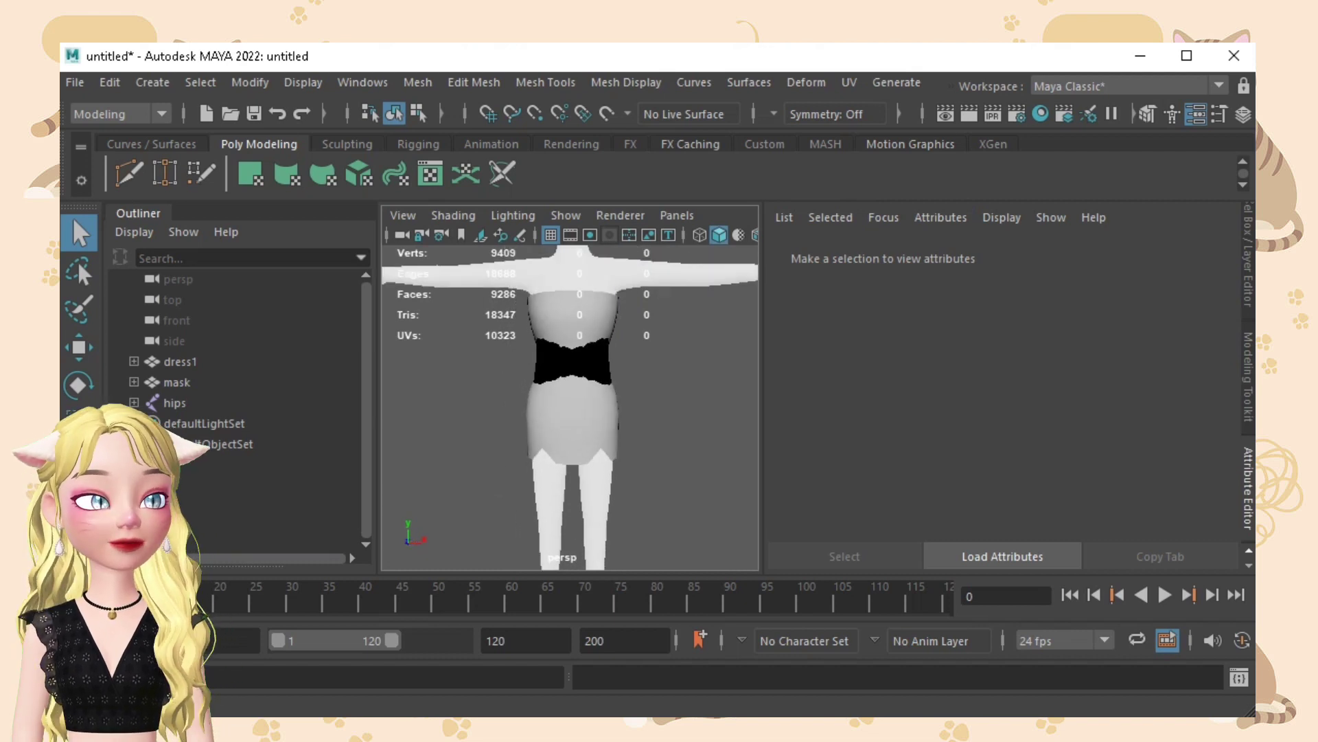
pyautogui.click(572, 317)
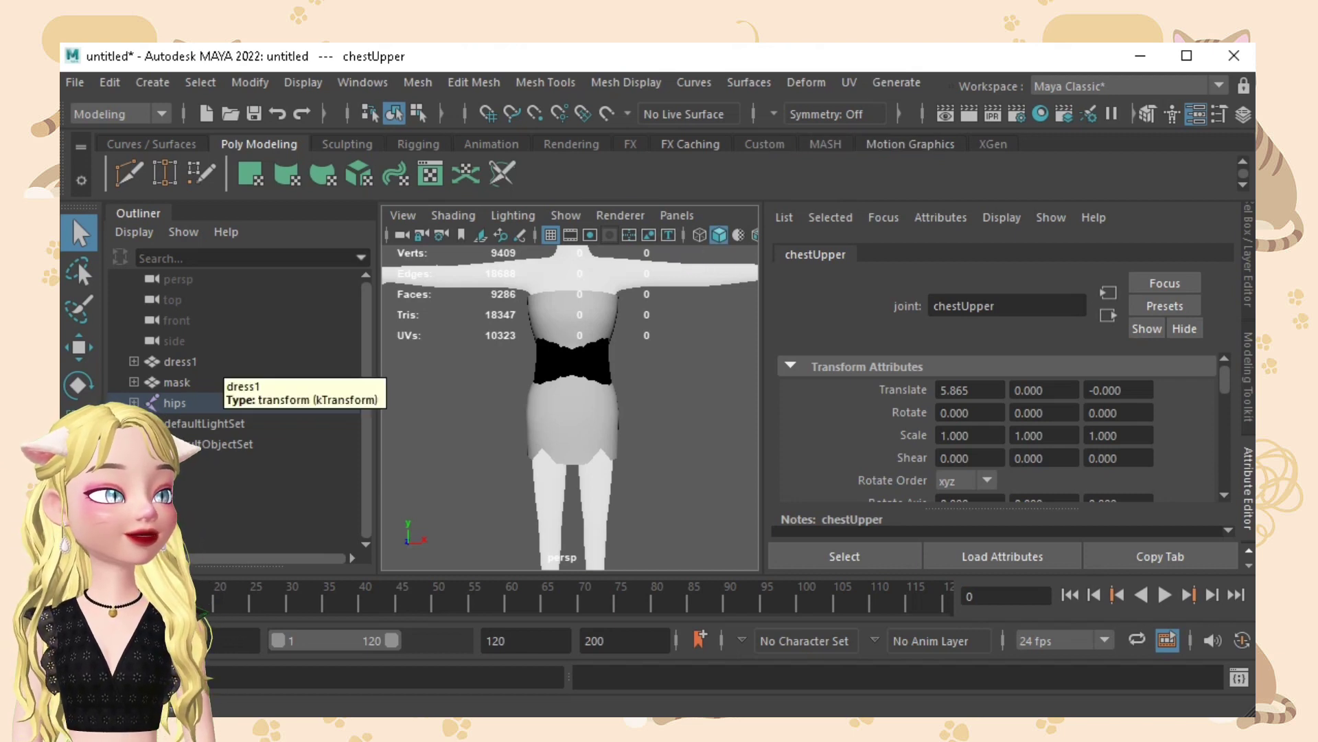
# Step: Open the UV layout of dress1 in the UV Editor, close the UV Toolkit and fit the full 0–1 tile in view
pyautogui.click(220, 364)
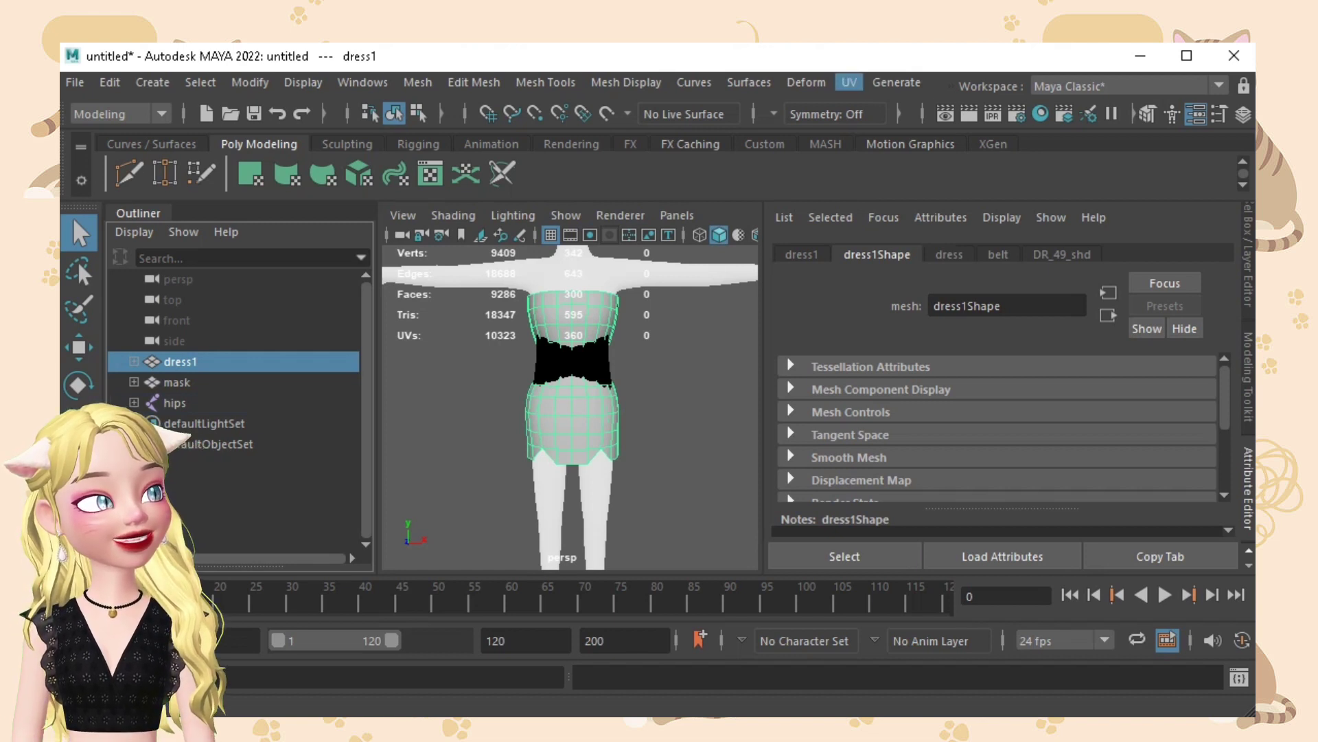
pyautogui.click(850, 82)
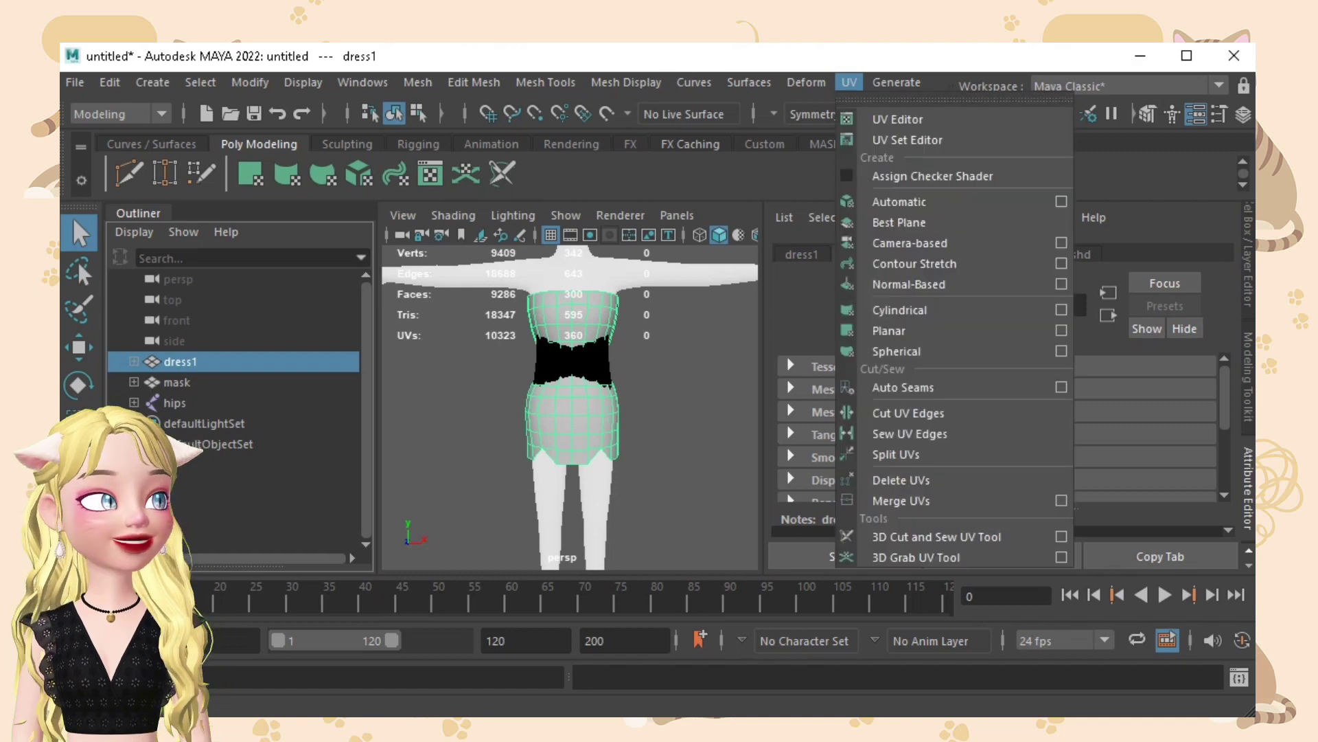
pyautogui.click(897, 119)
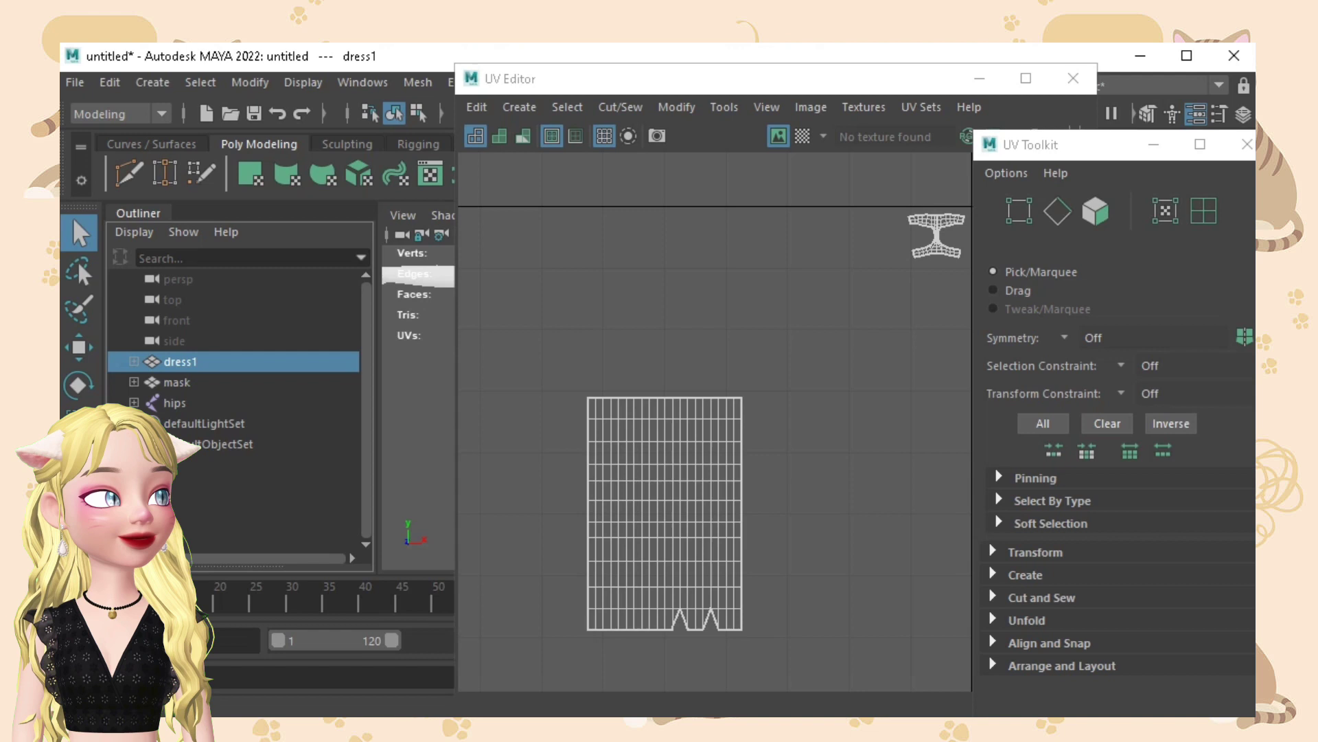
pyautogui.moveTo(1103, 150); pyautogui.dragTo(1021, 129)
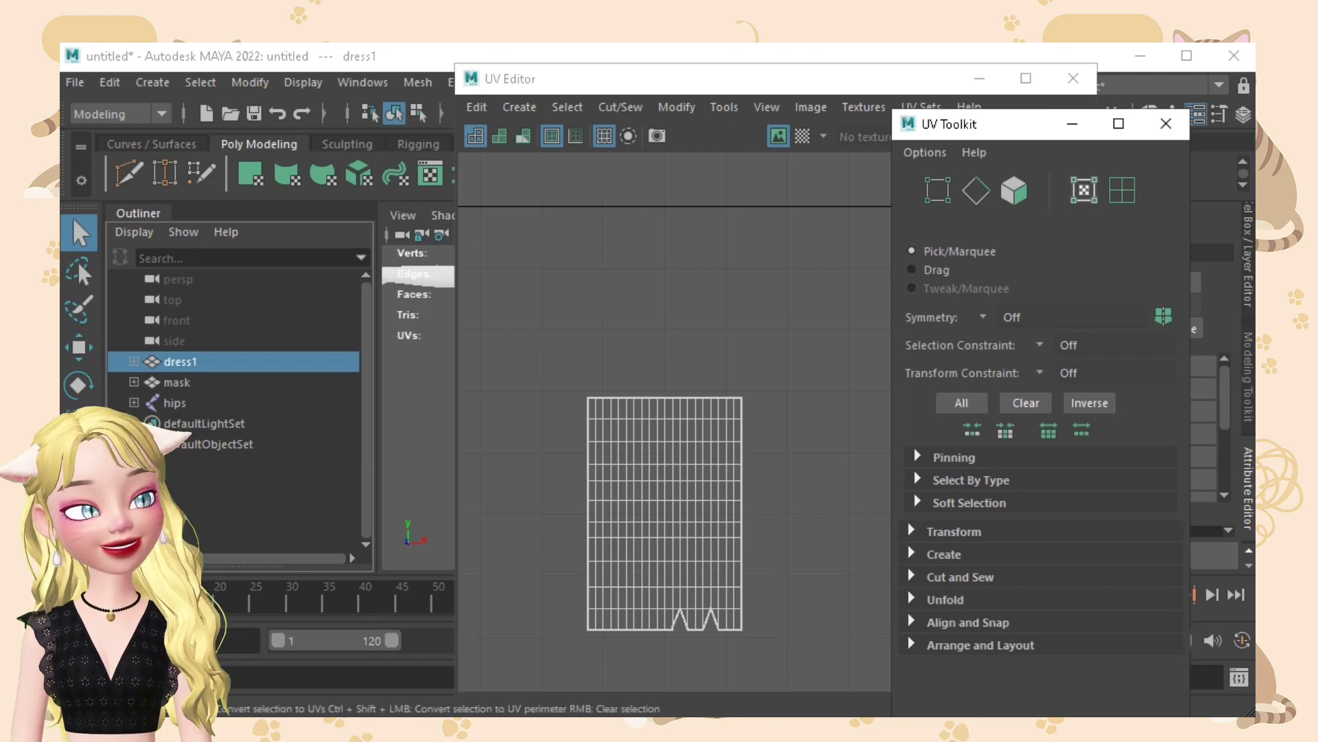
pyautogui.click(1166, 124)
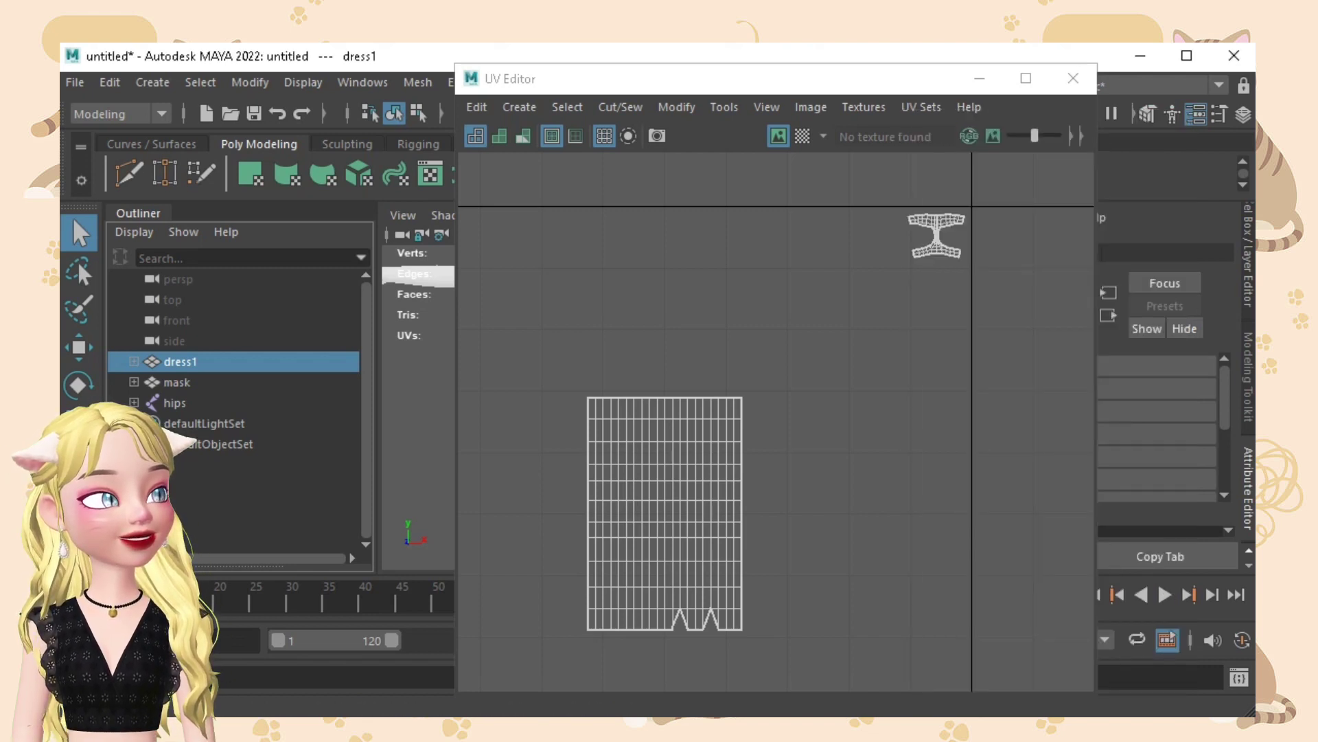
pyautogui.scroll(-2, 816, 376)
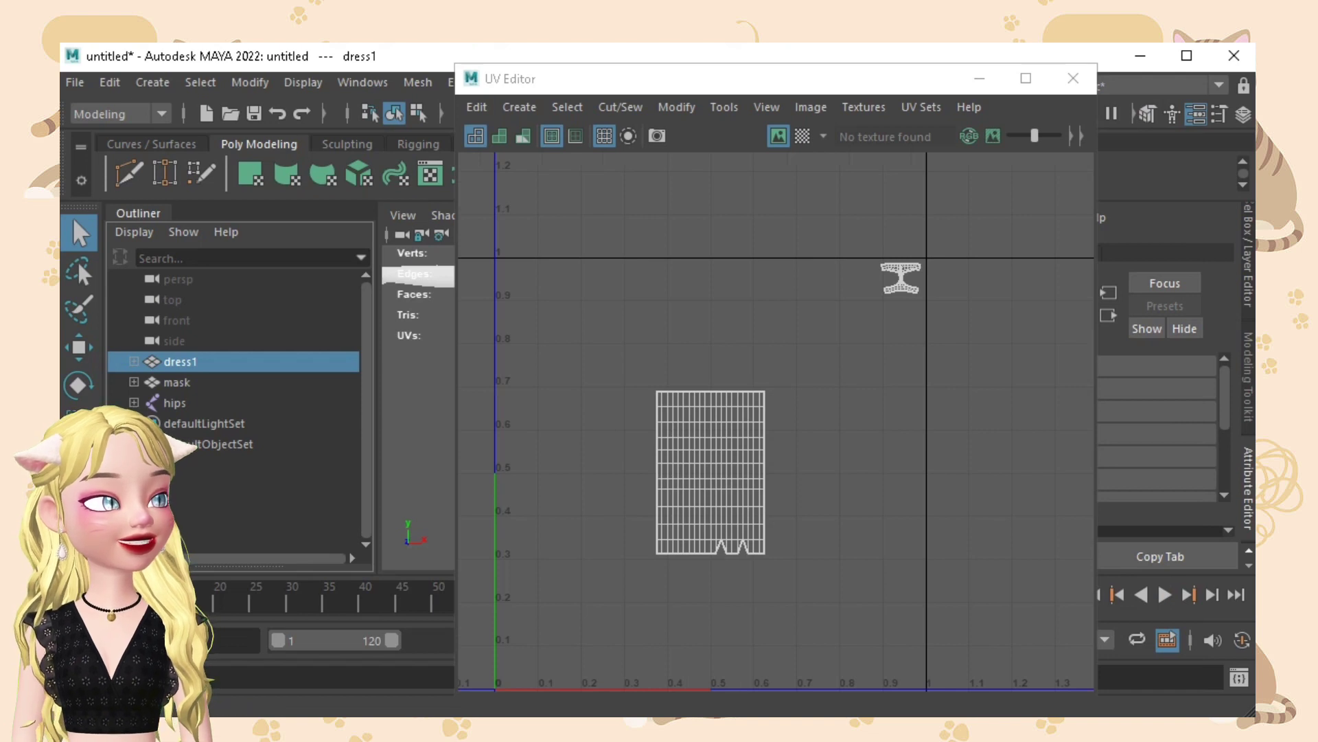
pyautogui.moveTo(456, 64); pyautogui.dragTo(472, 79)
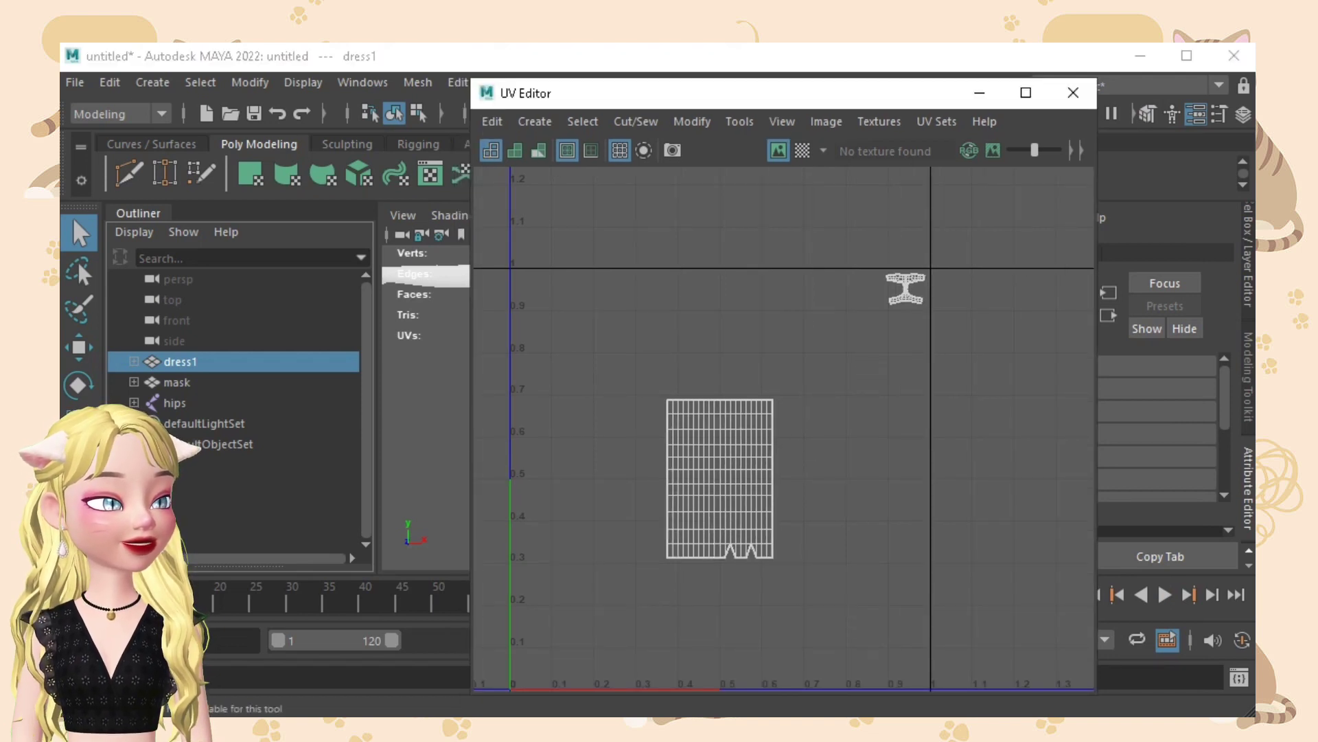
pyautogui.keyDown('alt'); pyautogui.moveTo(783, 429); pyautogui.dragTo(813, 391, button='middle'); pyautogui.keyUp('alt')
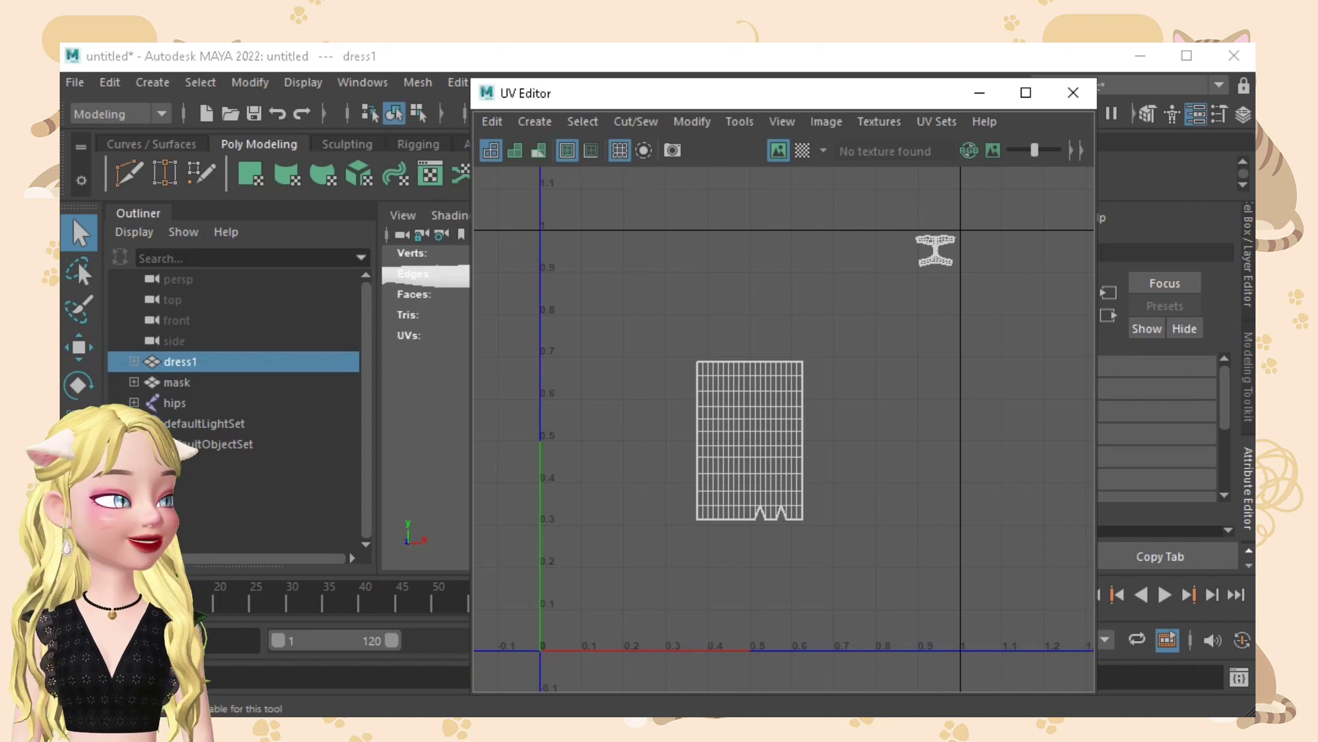
# Step: Select the large rectangular dress UV shell by its faces and move it to about U 0.444, V 0.427
pyautogui.press('F11')
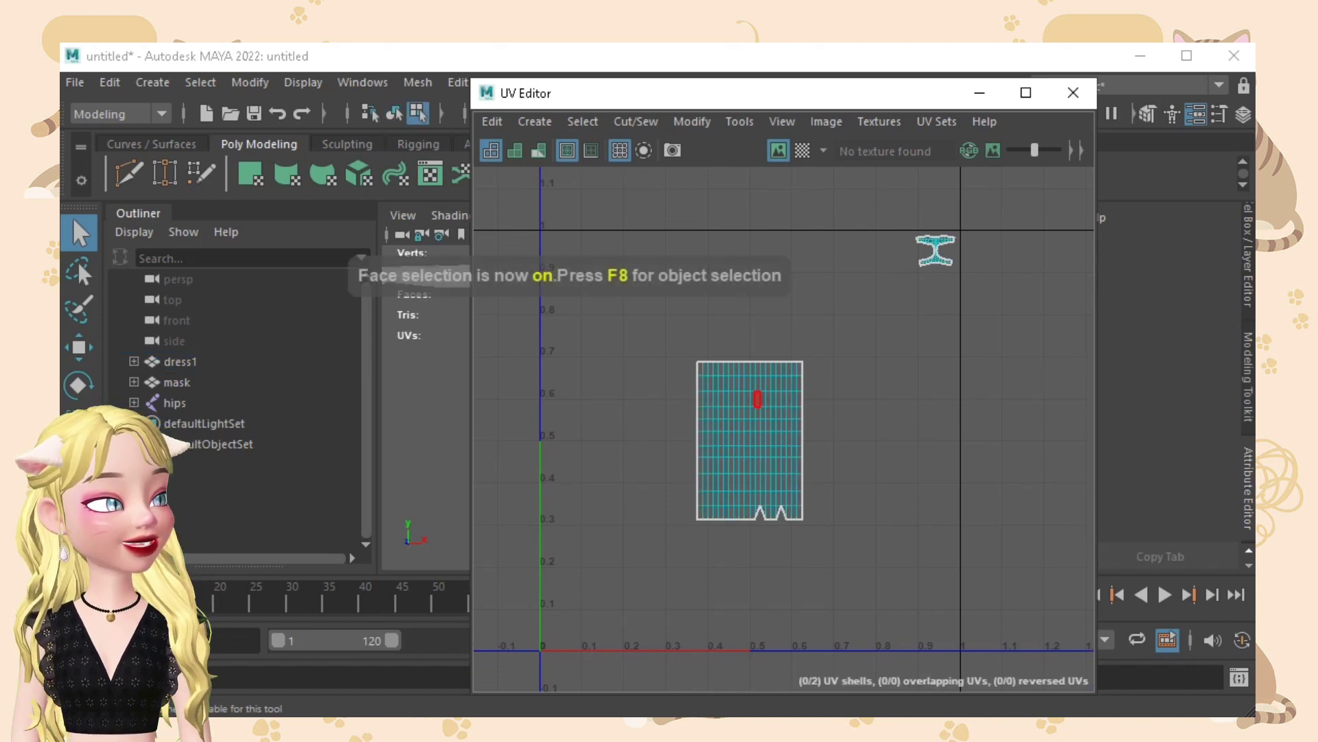
pyautogui.doubleClick(757, 391)
pyautogui.press('w')
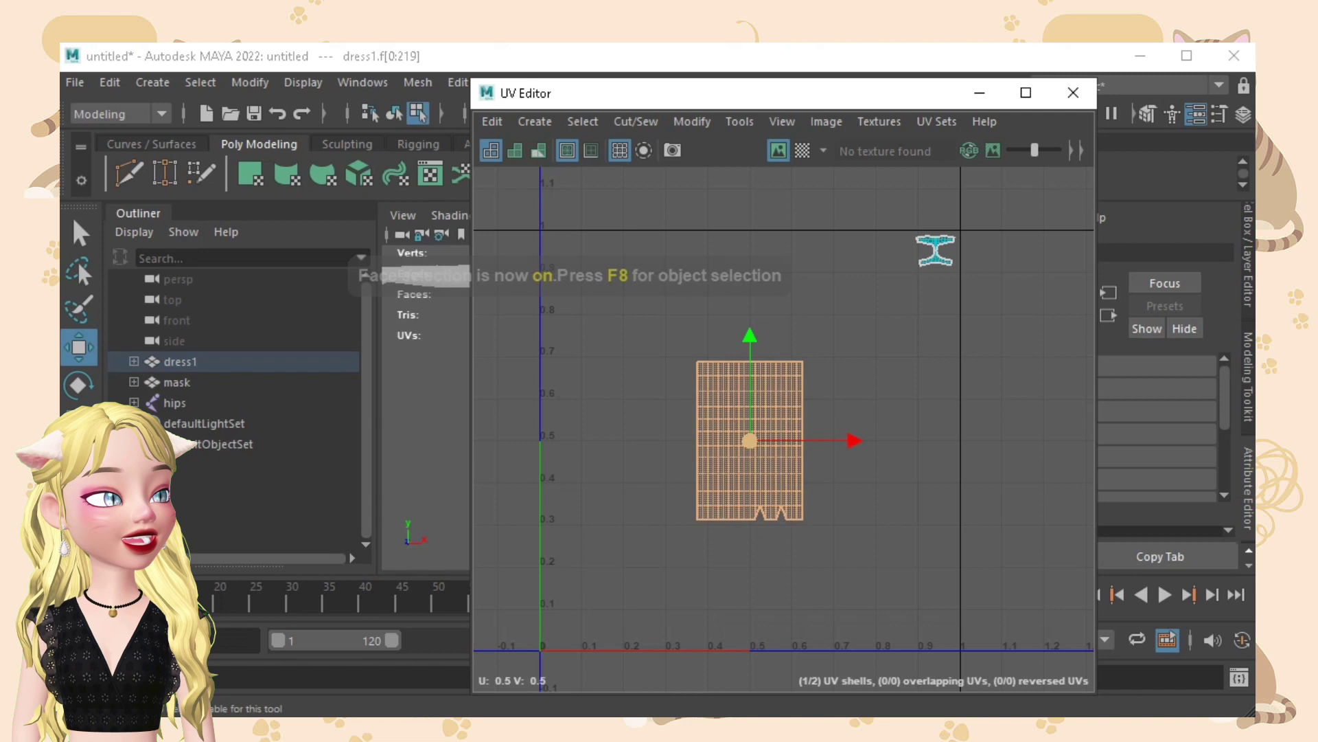
pyautogui.moveTo(749, 440); pyautogui.dragTo(726, 471)
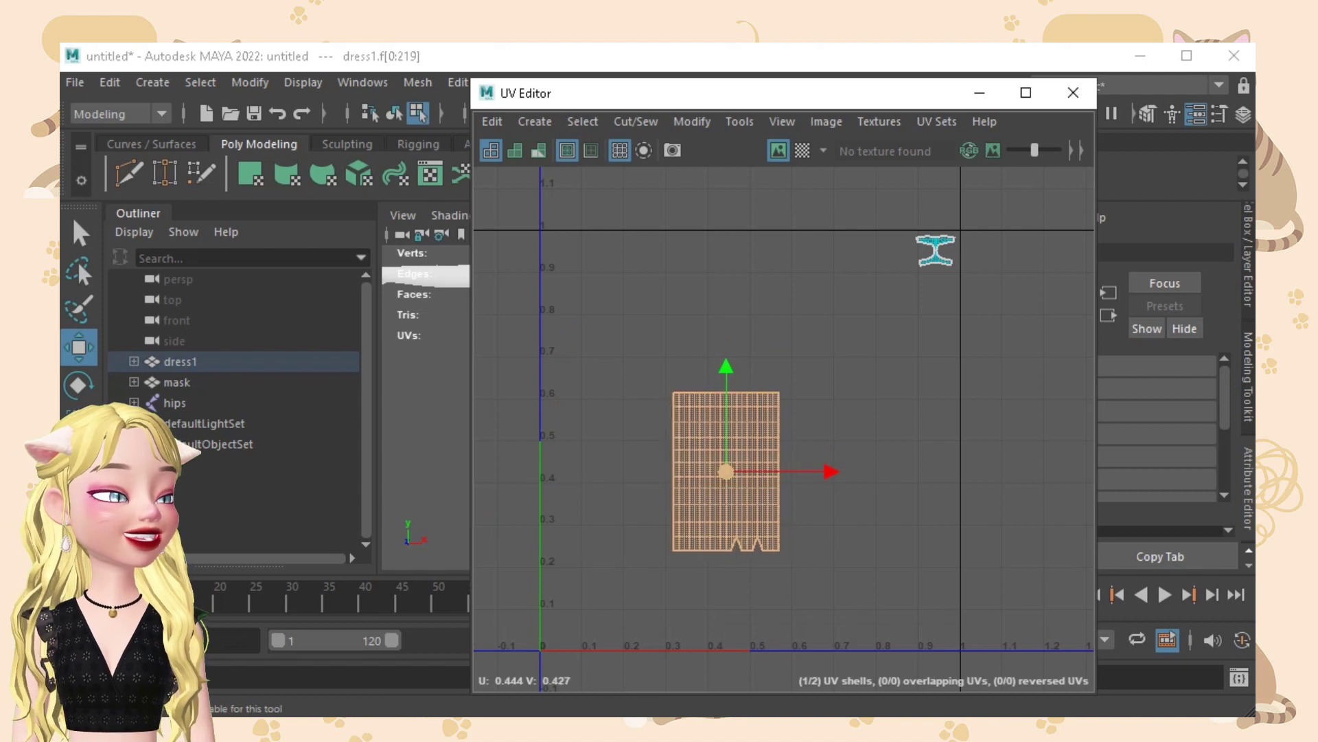
pyautogui.click(703, 495)
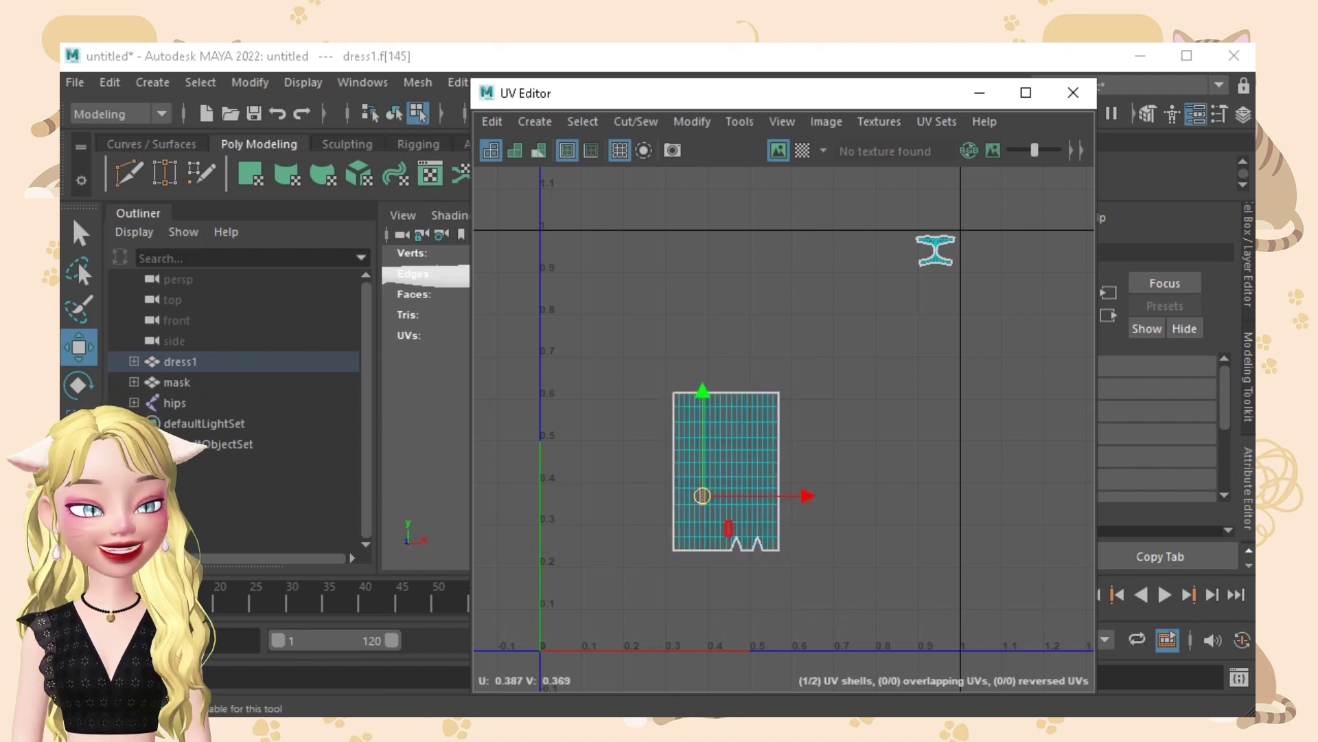
# Step: Enlarge the dress UV shell, stretch it horizontally and centre it at U 0.5 to fill most of the tile
pyautogui.doubleClick(729, 529)
pyautogui.press('r')
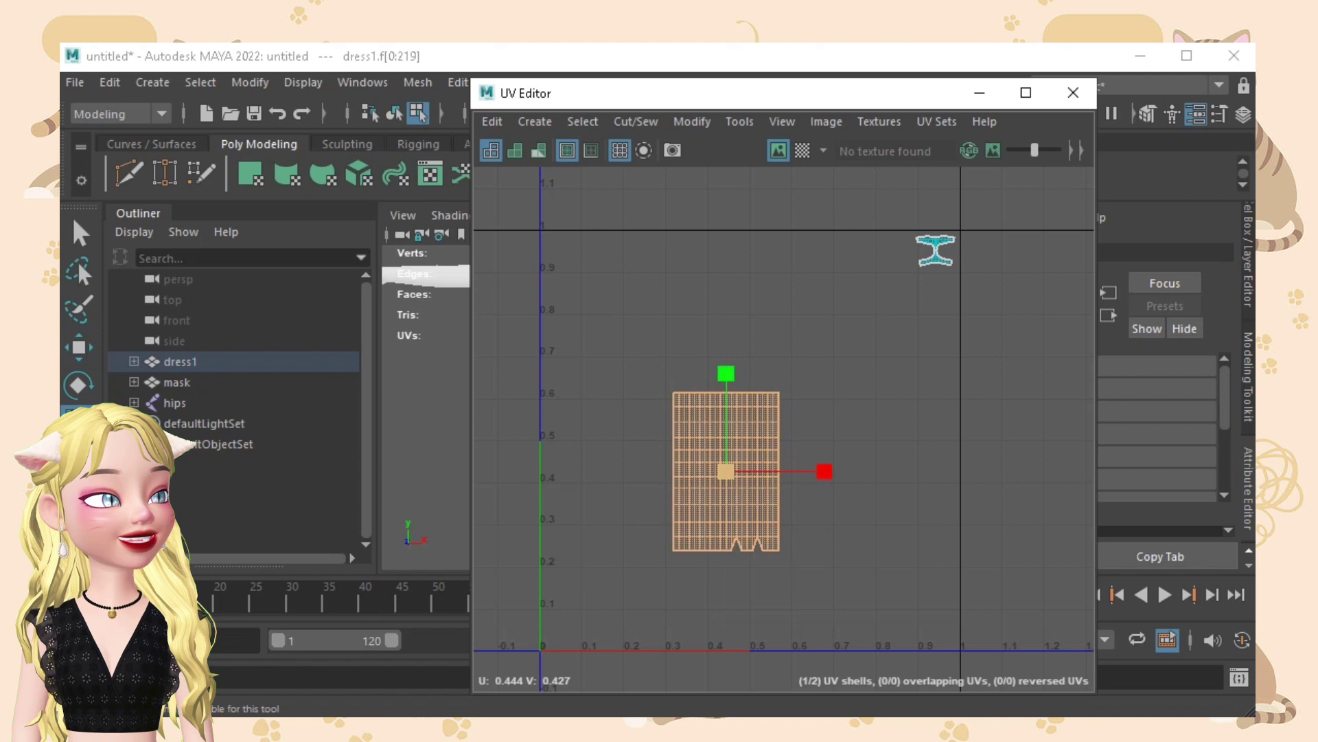
pyautogui.moveTo(726, 471); pyautogui.dragTo(850, 471)
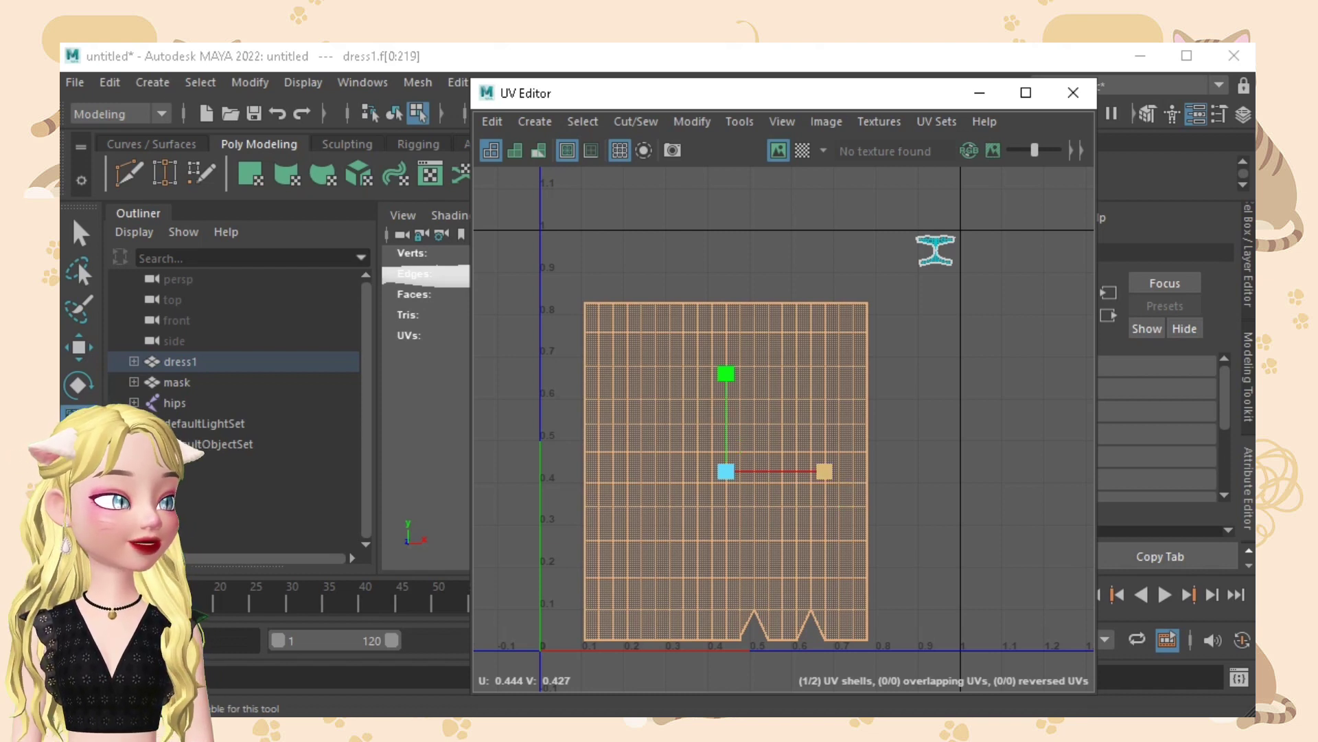
pyautogui.moveTo(824, 471); pyautogui.dragTo(858, 471)
pyautogui.press('w')
pyautogui.press('r')
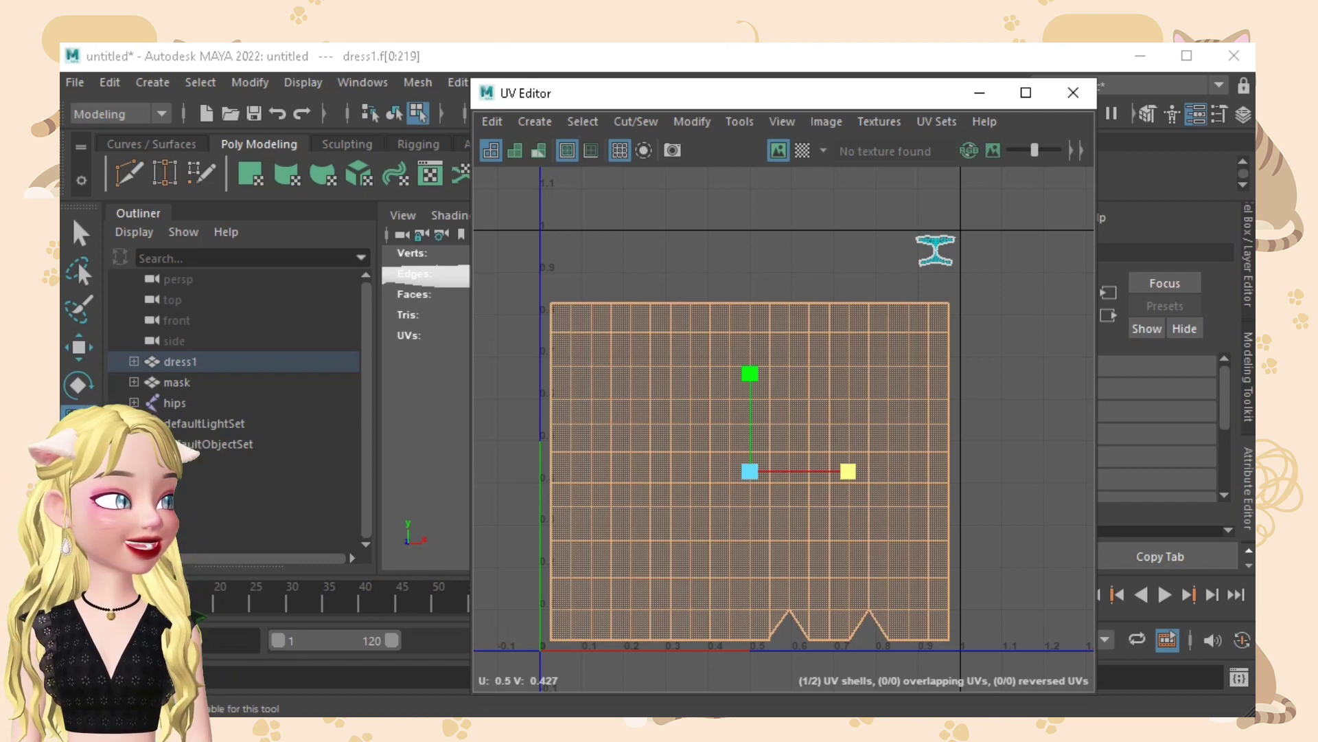
# Step: Deselect the dress shell's faces and return to object selection with dress1 selected
pyautogui.hotkey('alt', 'd')
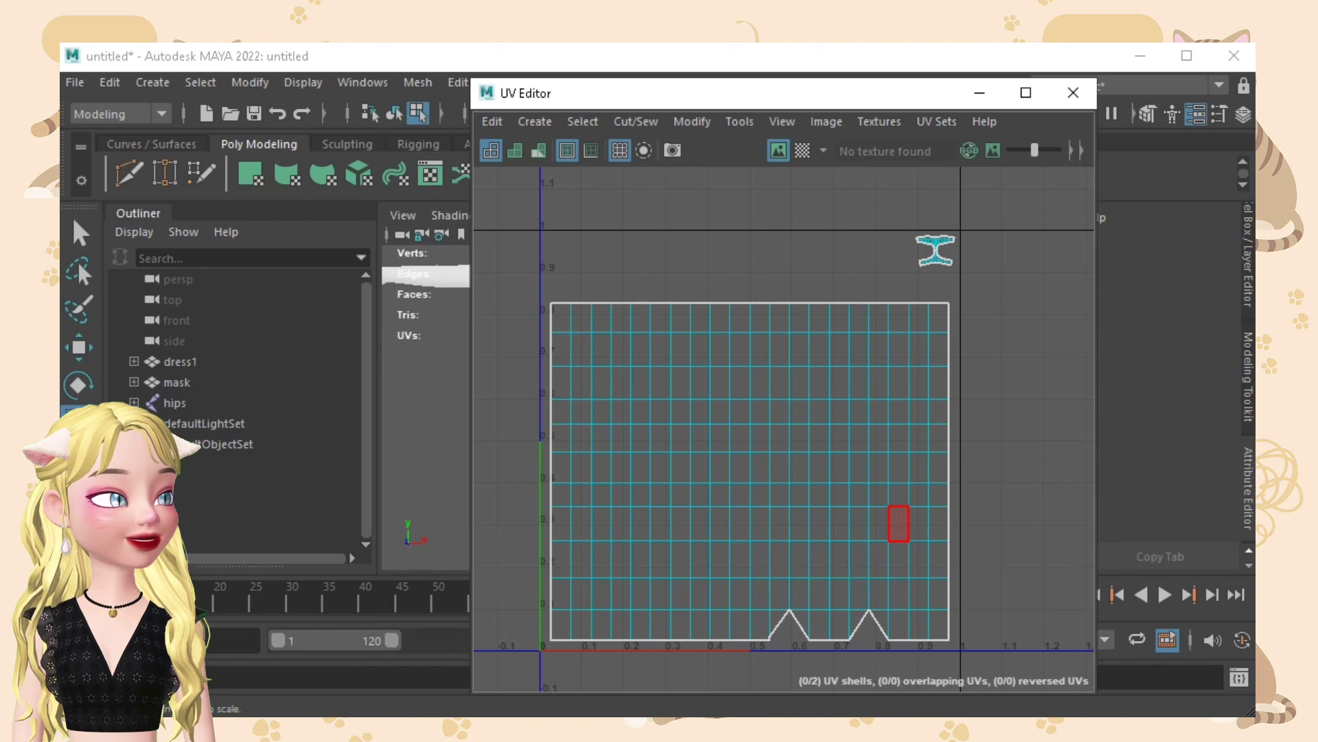
pyautogui.click(759, 492)
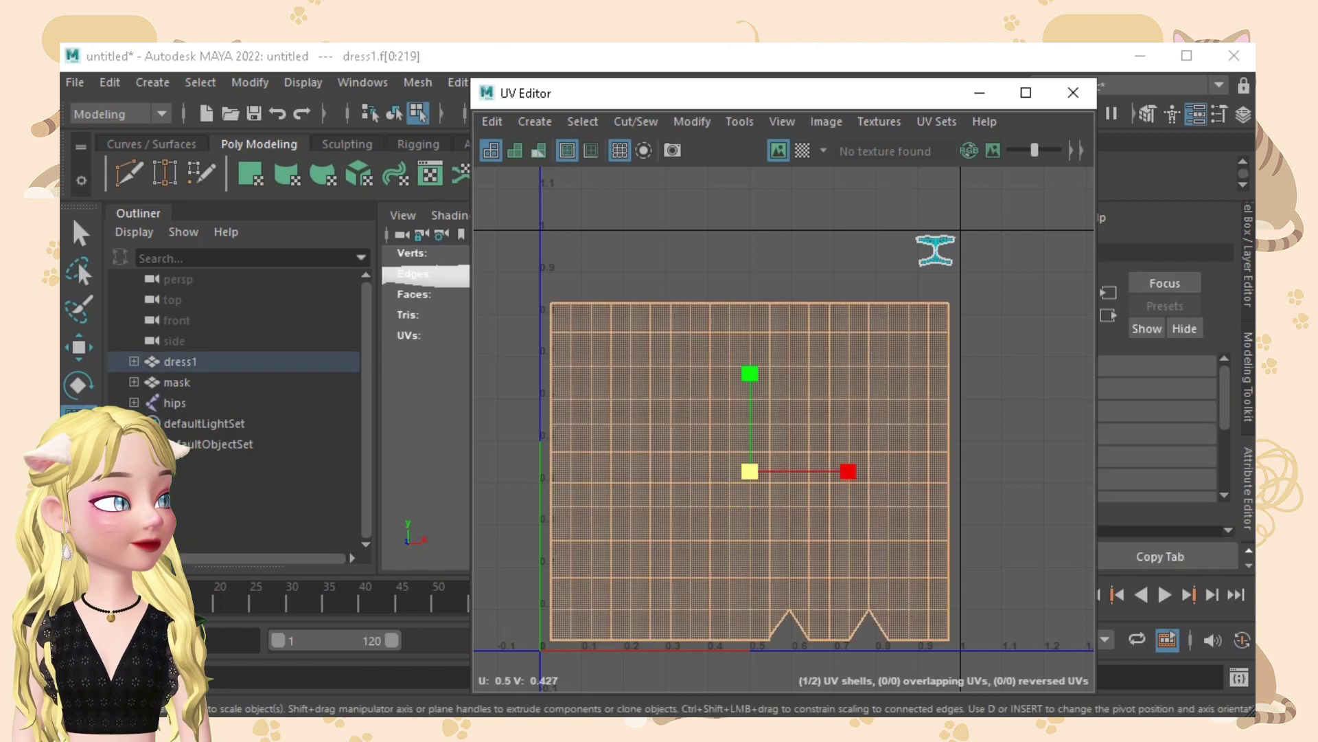
pyautogui.hotkey('alt', 'd')
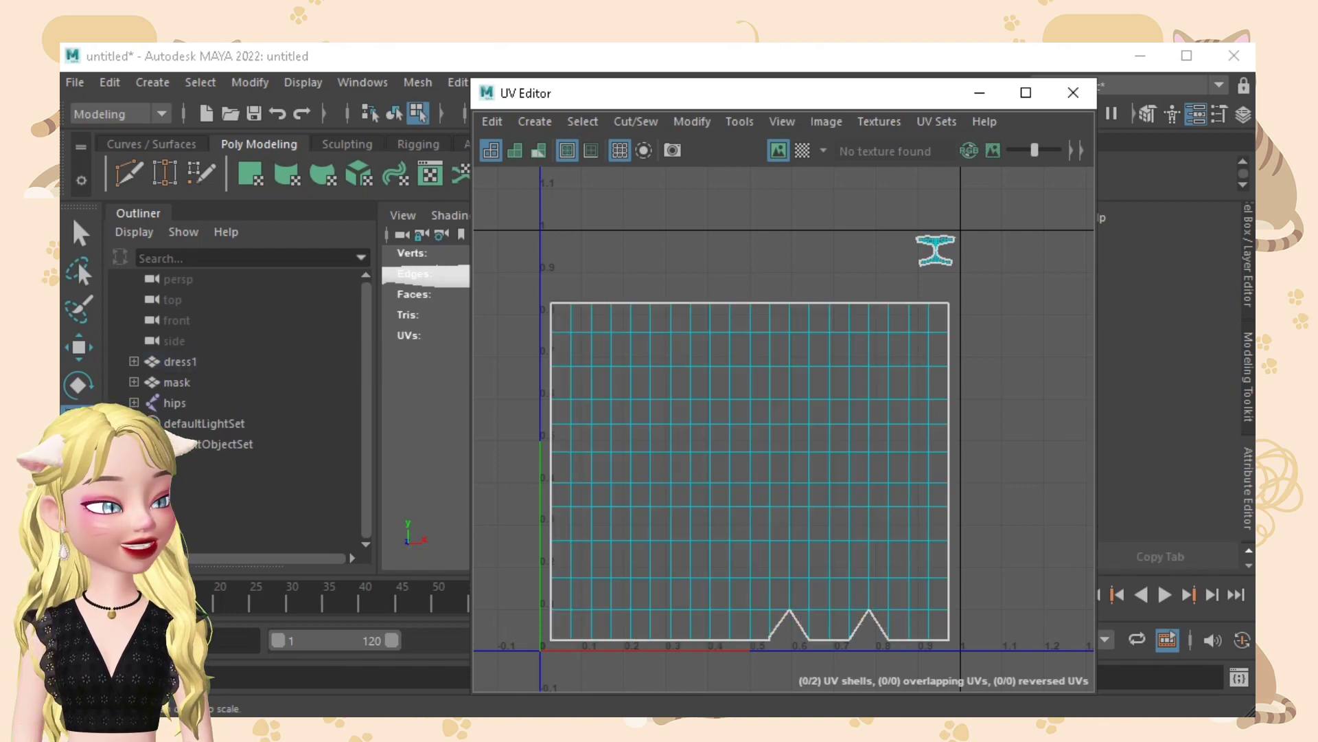
pyautogui.press('F8')
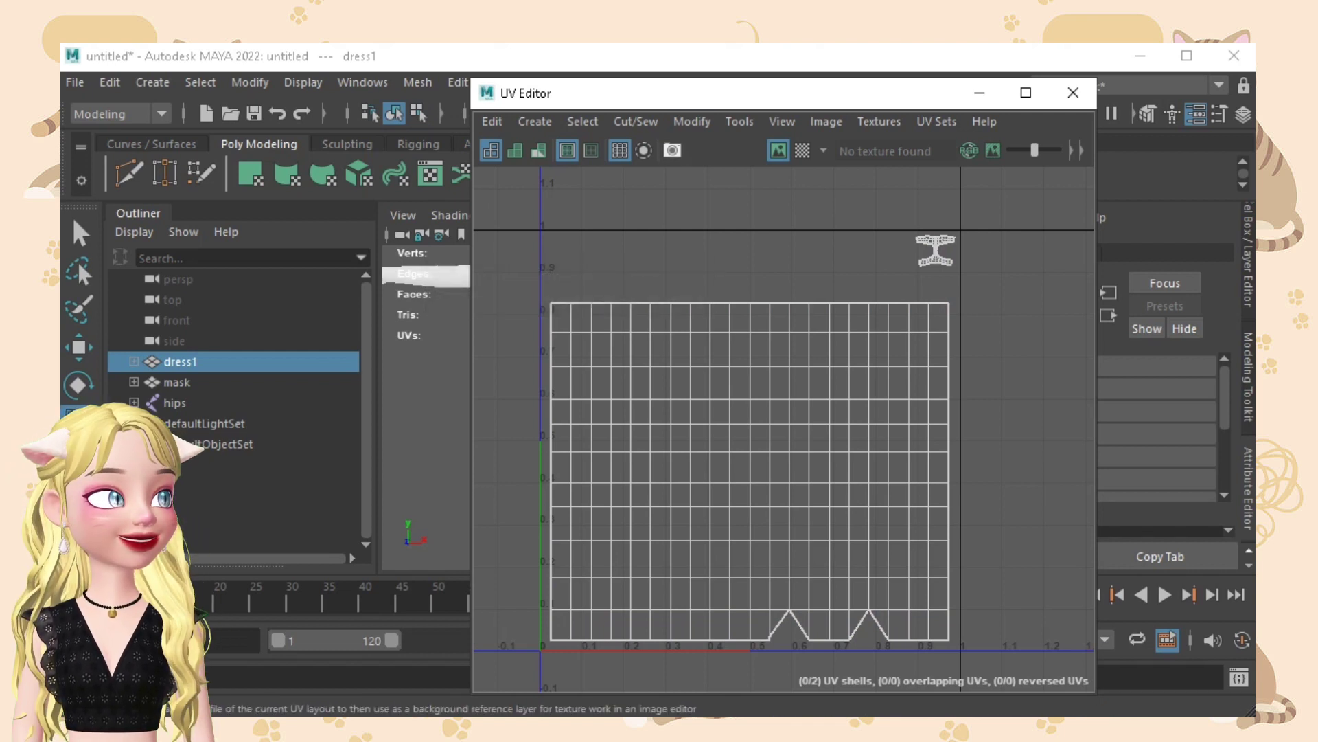
# Step: Start a UV snapshot and create a Desktop folder named "tube dress sample" as its save location
pyautogui.click(672, 150)
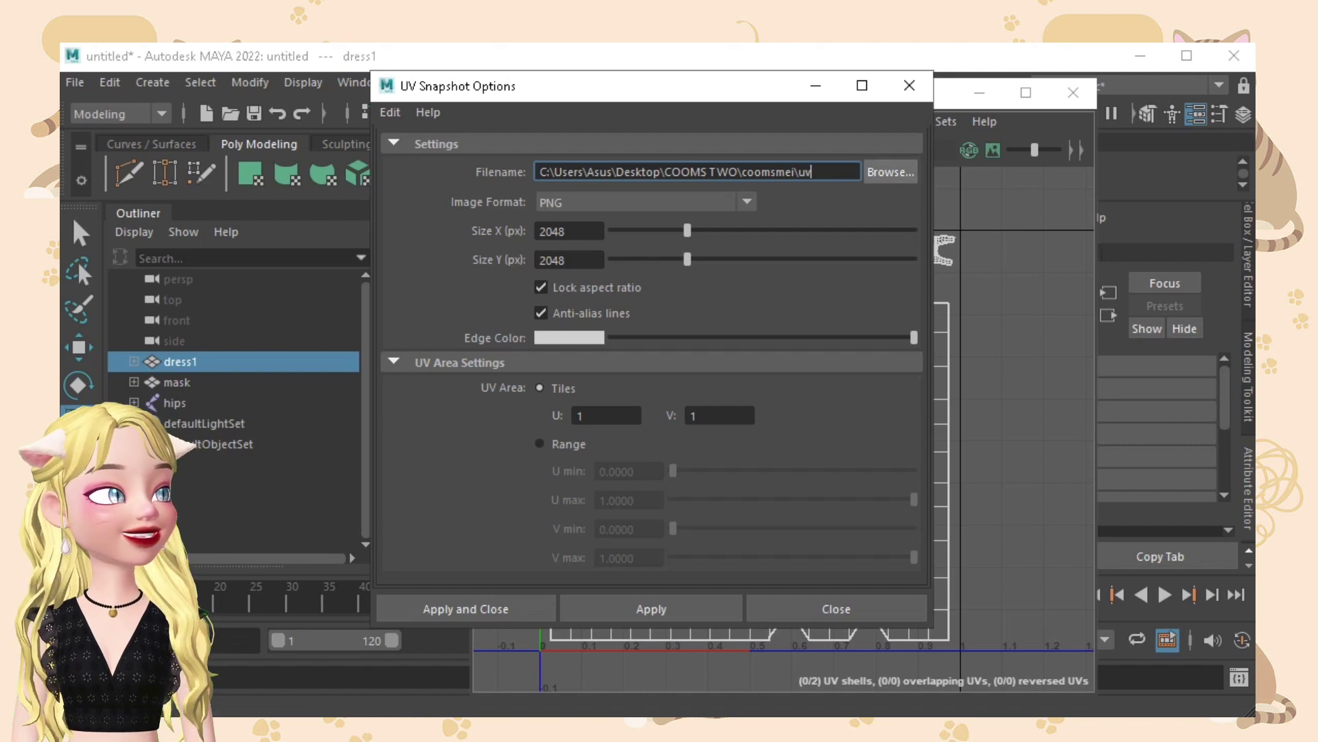
pyautogui.click(890, 172)
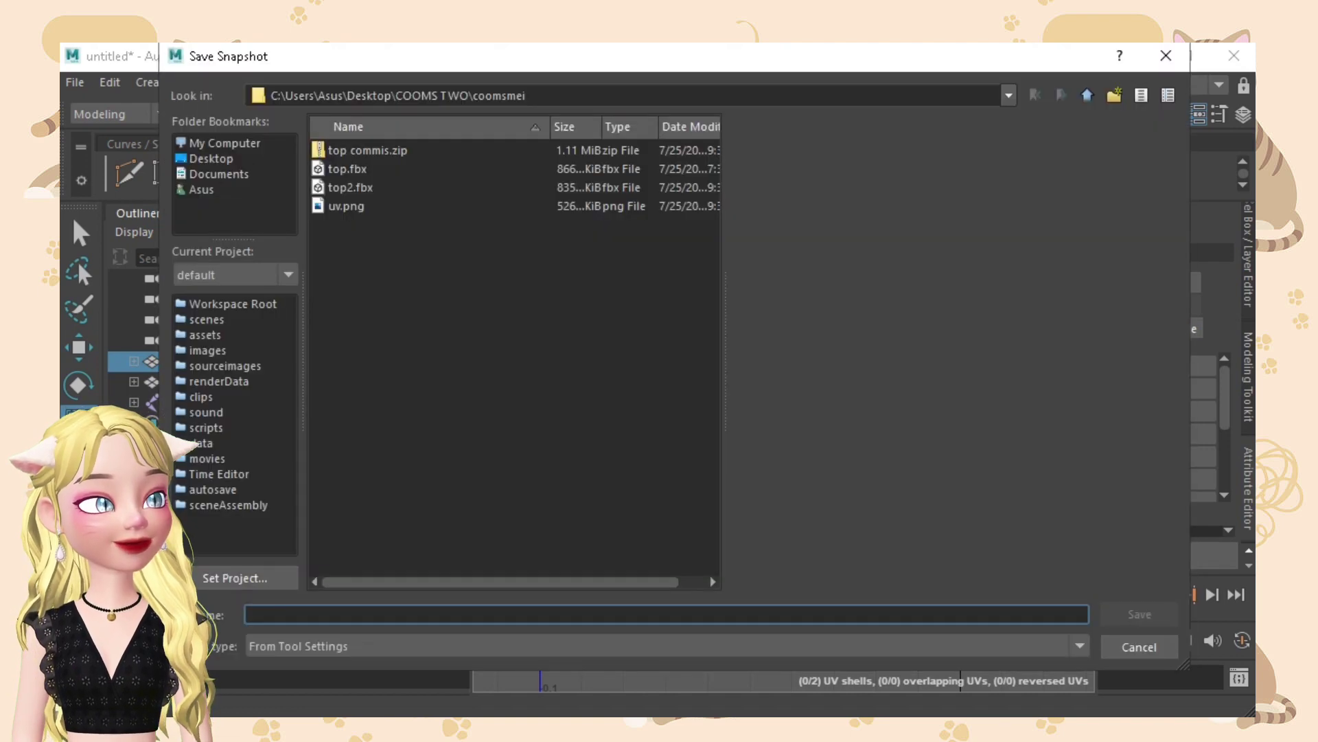
pyautogui.click(211, 158)
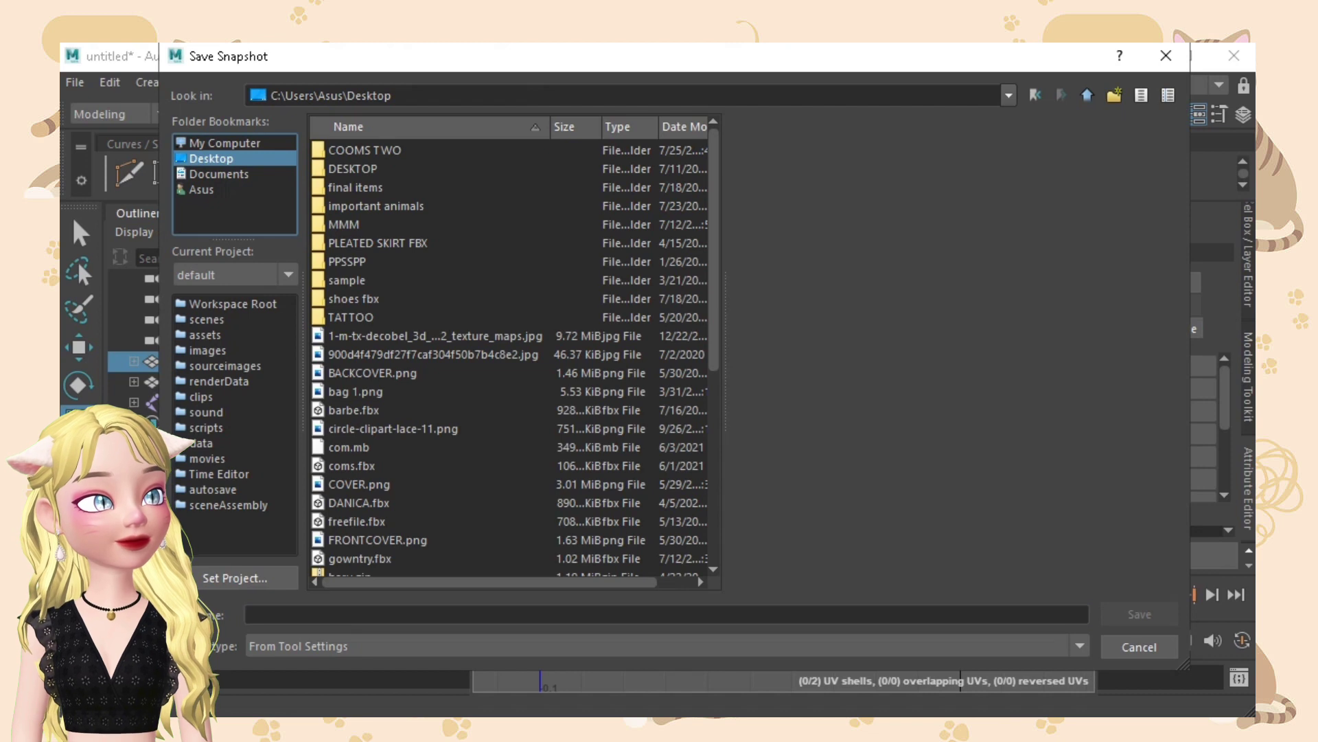
pyautogui.rightClick(516, 278)
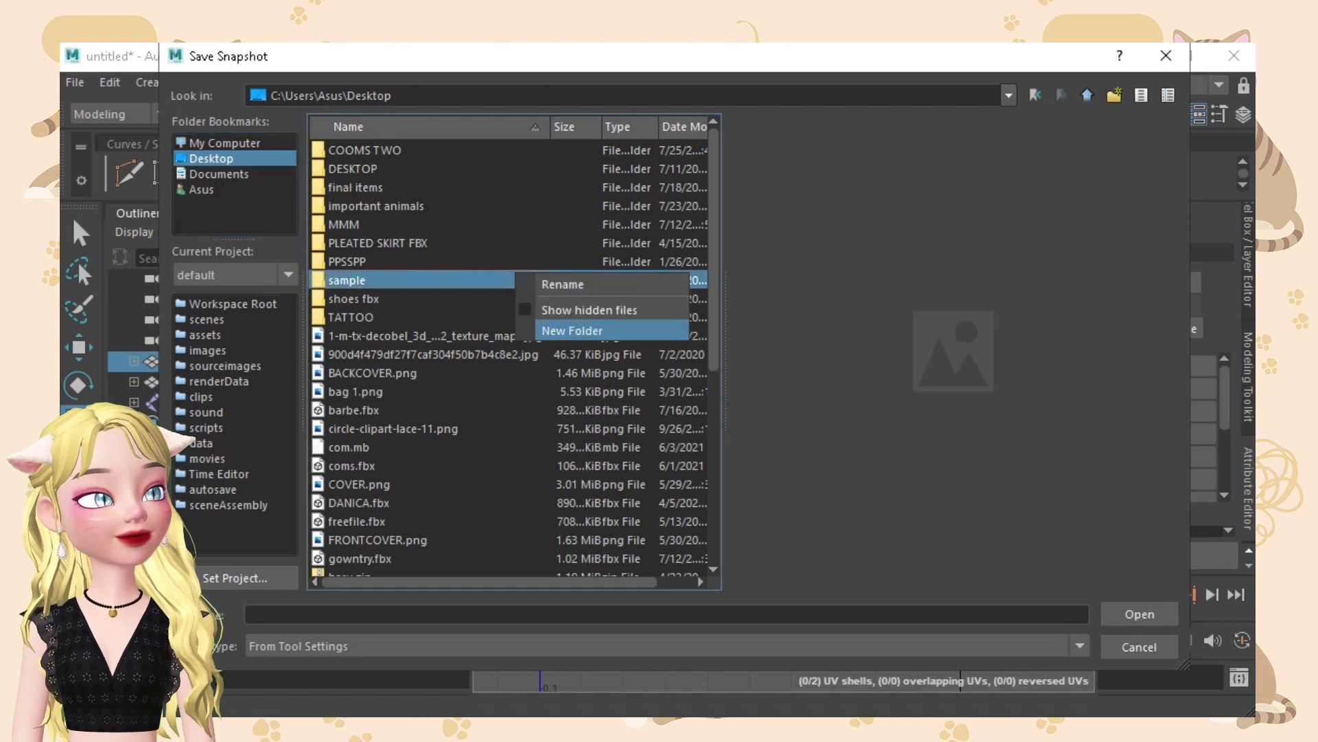
pyautogui.click(572, 330)
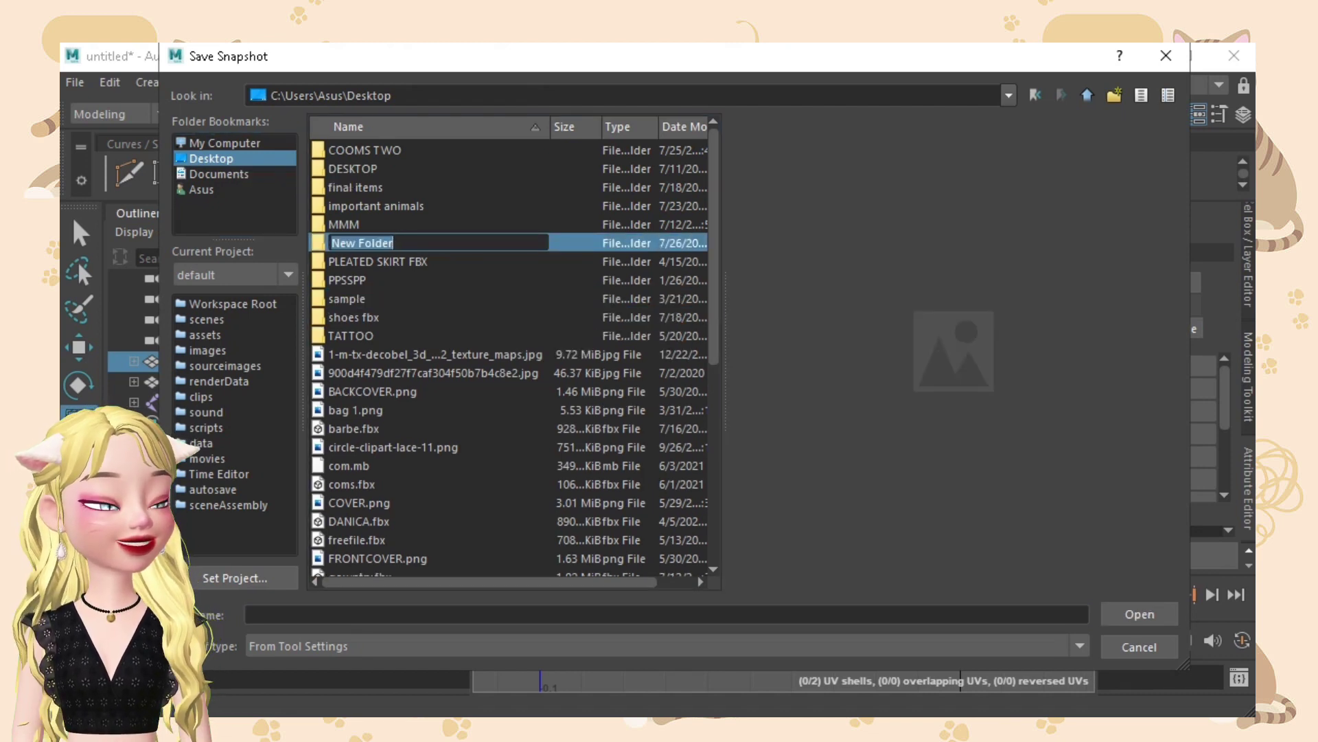
pyautogui.write('tube dre')
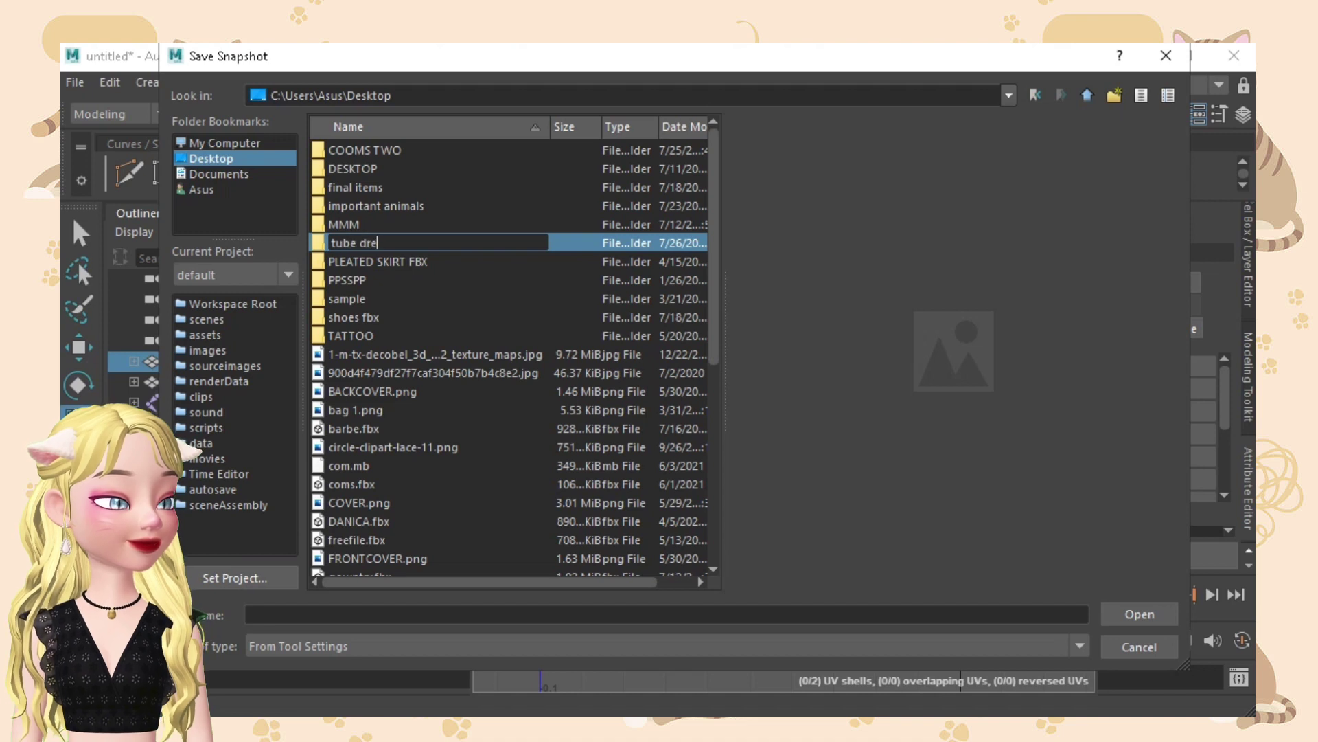
pyautogui.write('ss sample')
pyautogui.press('Return')
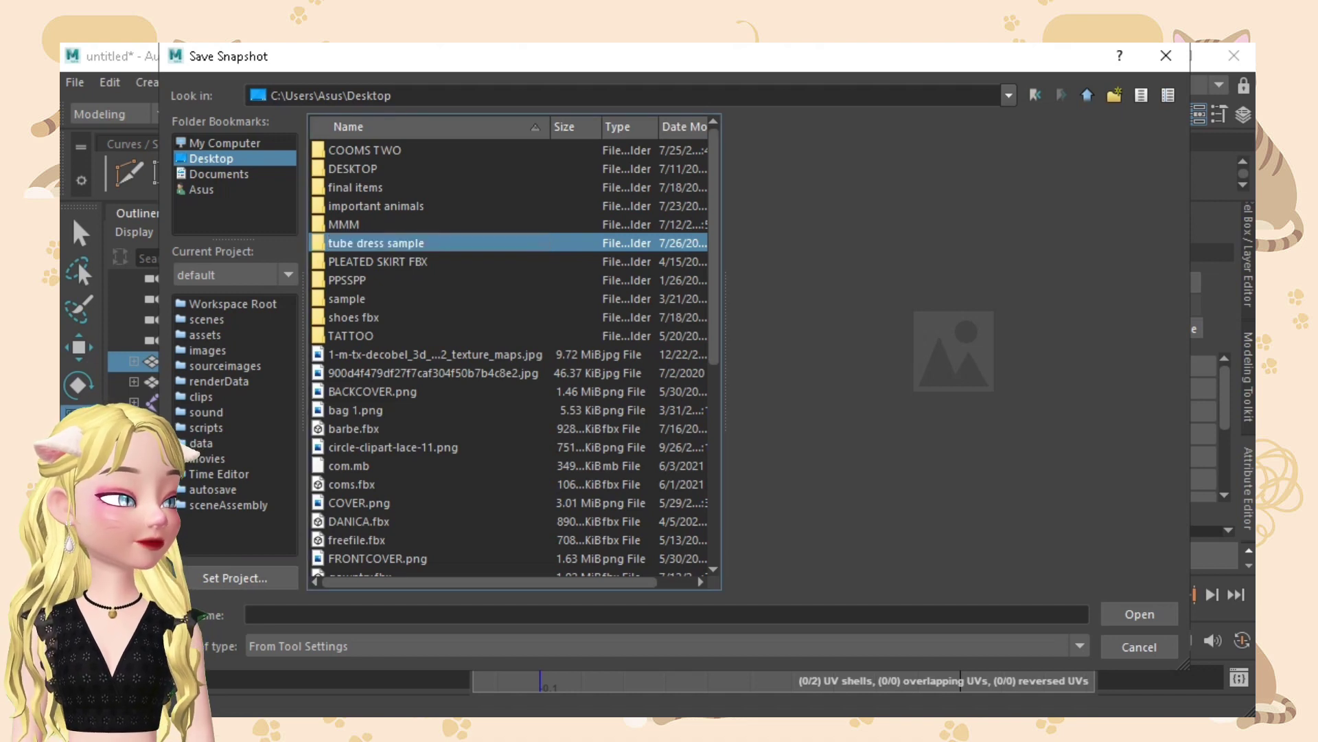
pyautogui.press('Return')
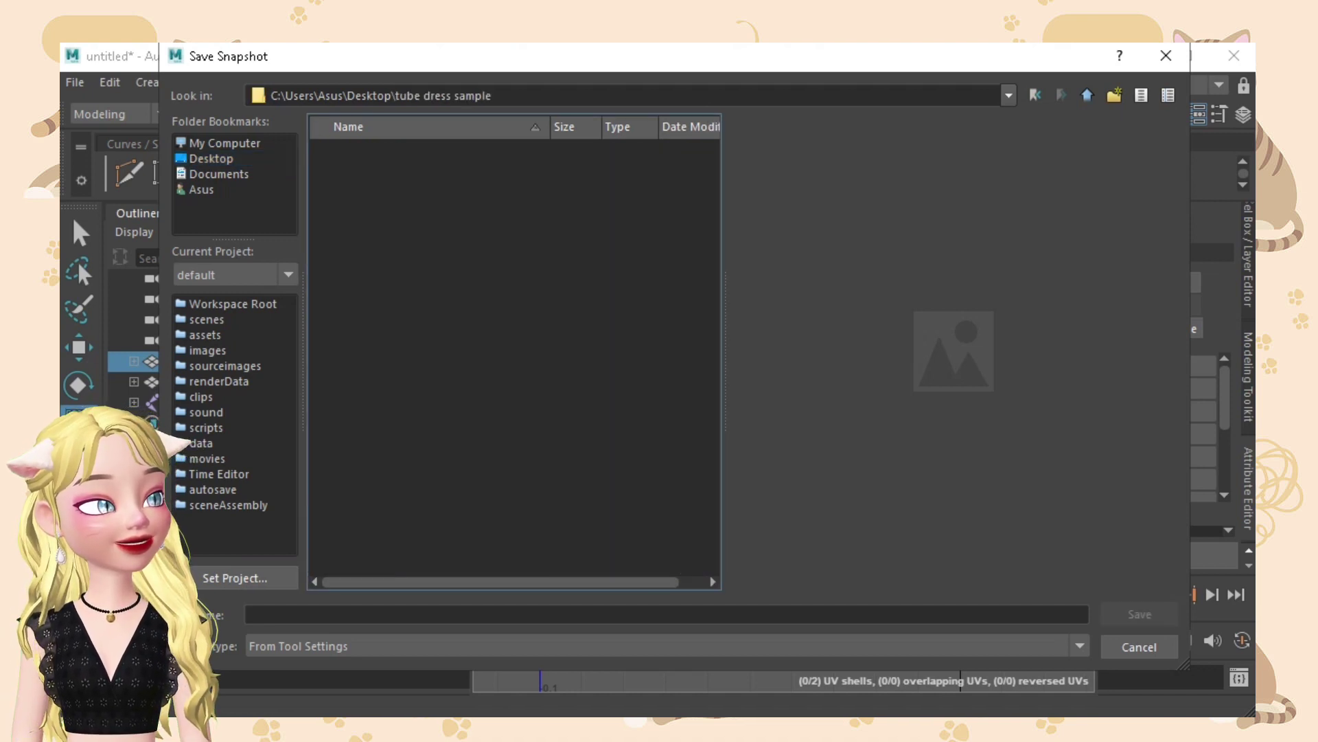
# Step: Save the UV snapshot as "uv" in PNG format at 2048 x 2048 pixels, and close the UV Editor
pyautogui.click(249, 614)
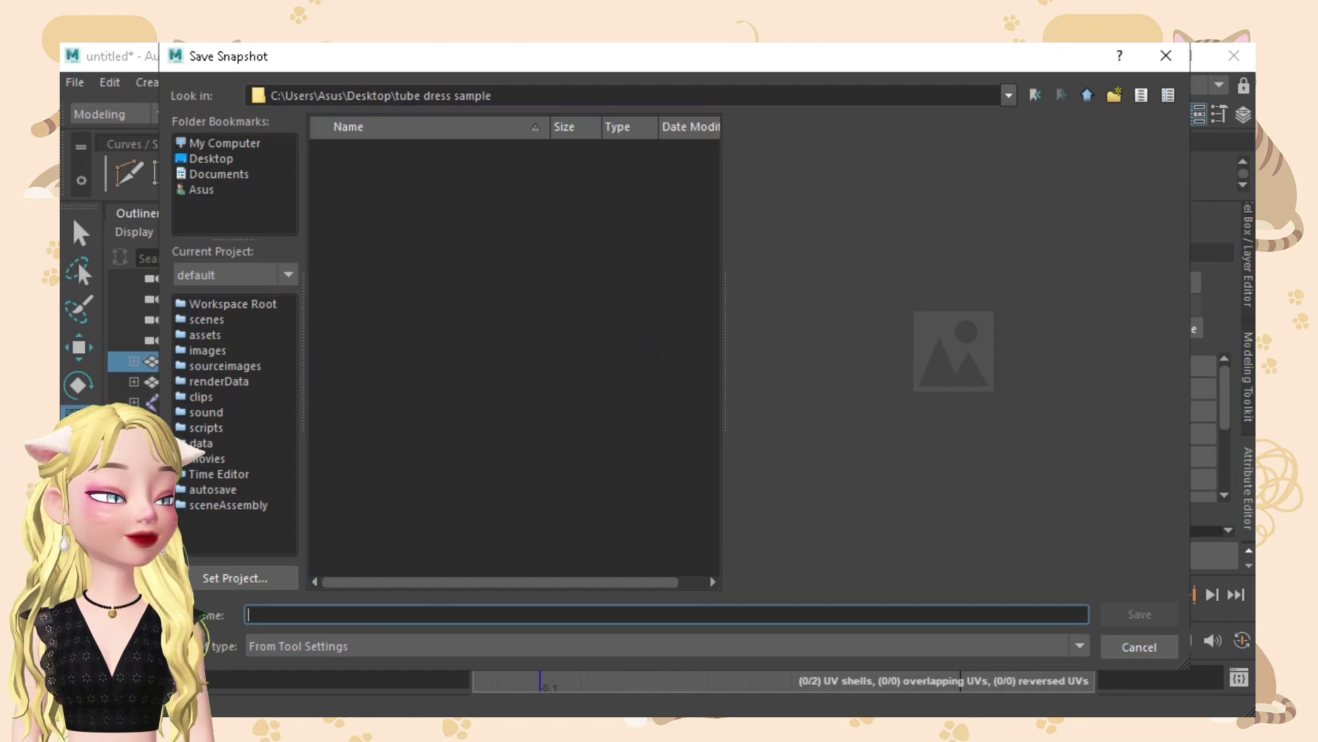
pyautogui.write('uv')
pyautogui.press('Return')
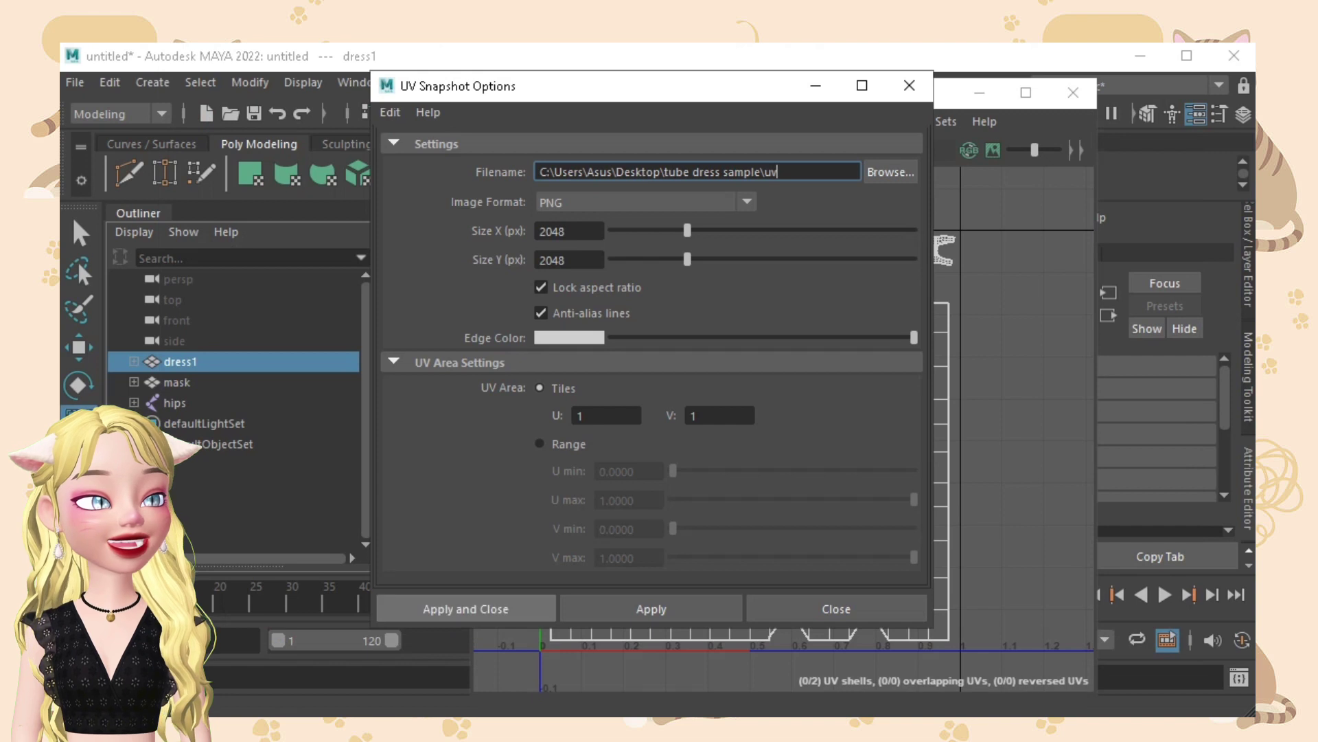
pyautogui.click(465, 608)
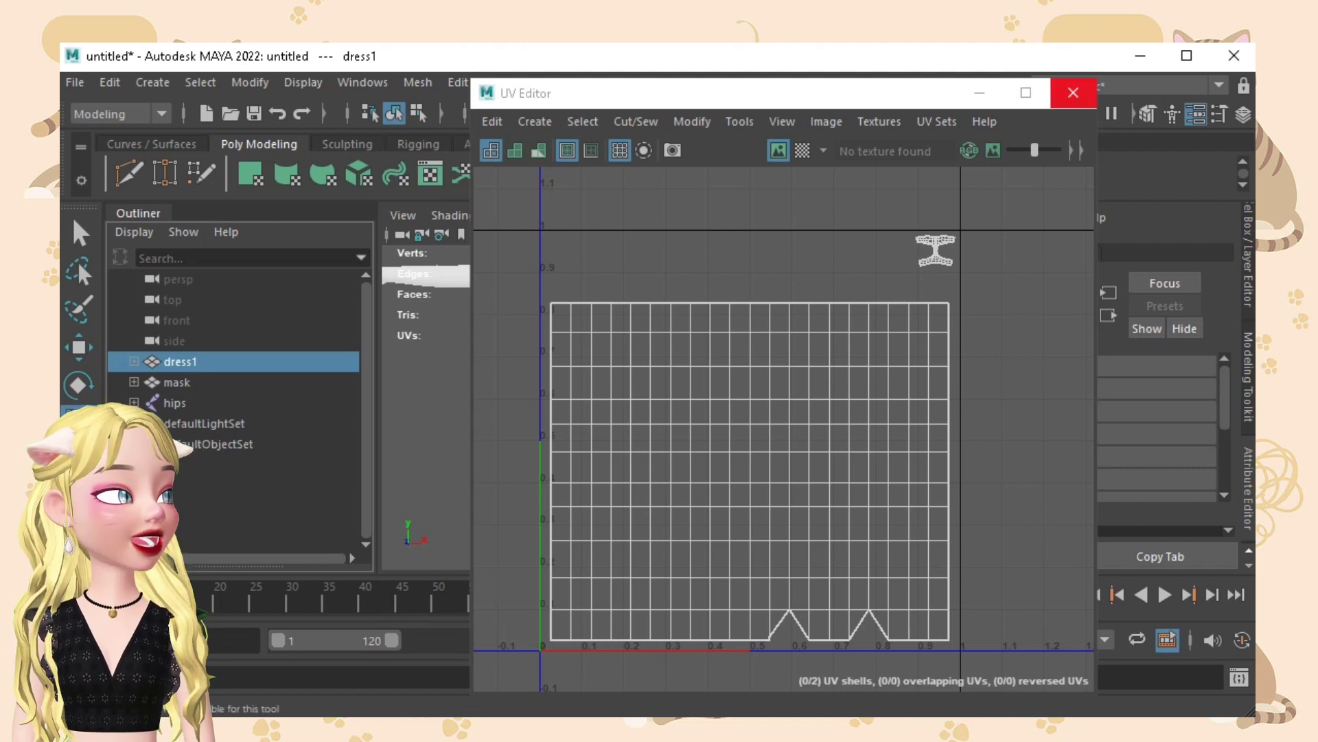
pyautogui.click(1073, 92)
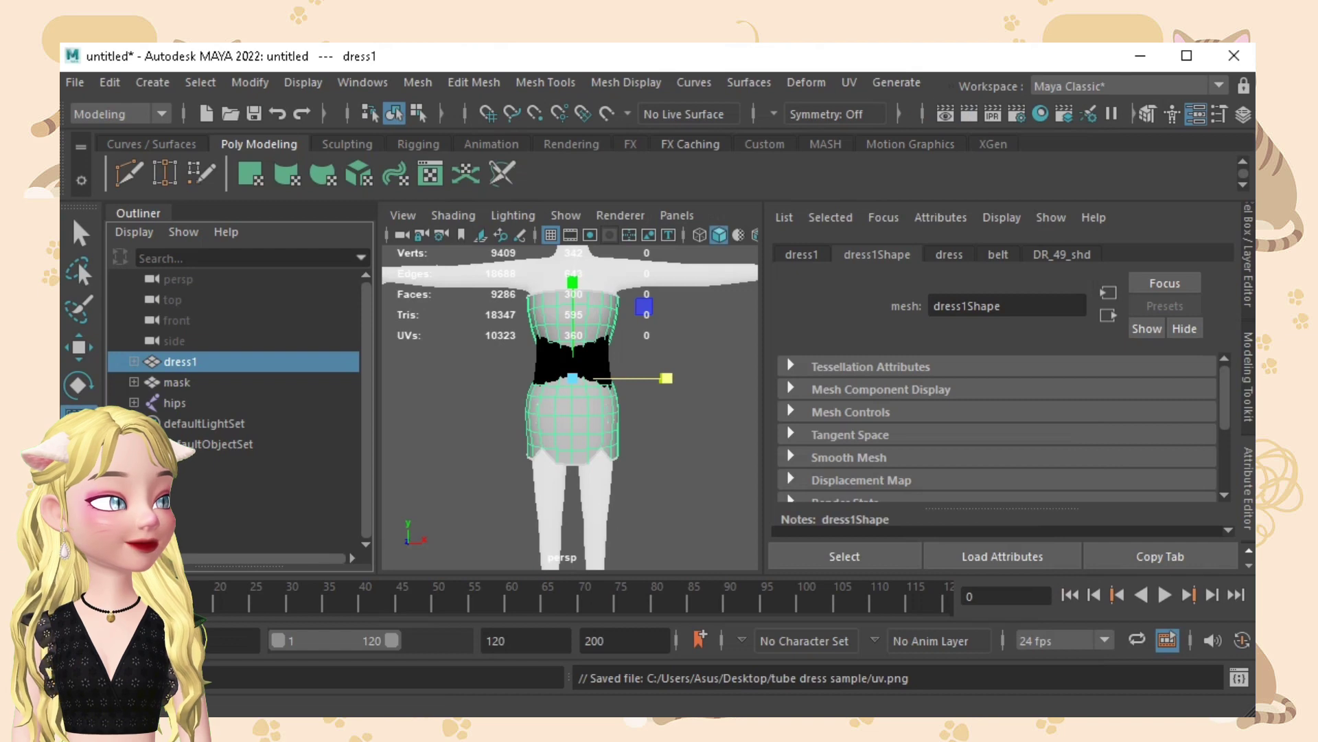
# Step: Export dress1, mask and hips together as an FBX selection, replacing "tube dress sample.fbx" on the Desktop
pyautogui.keyDown('shift'); pyautogui.click(174, 402); pyautogui.keyUp('shift')
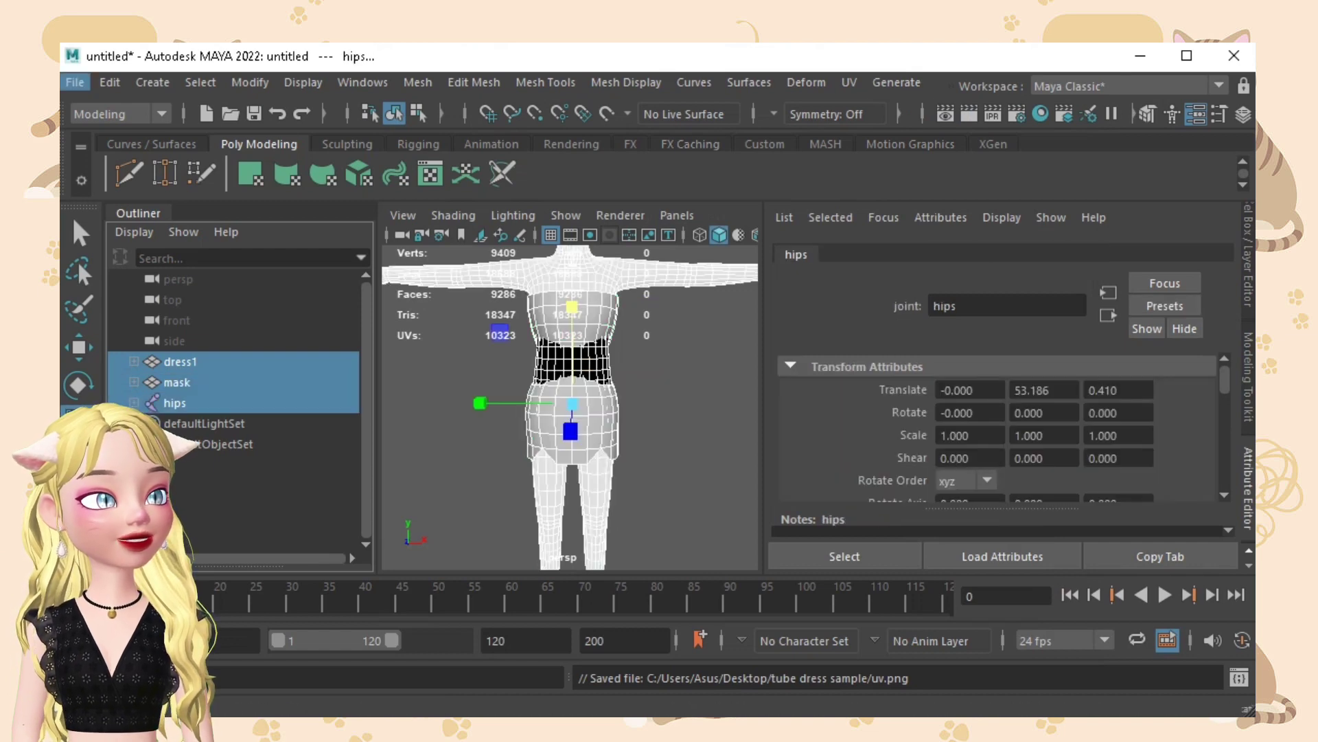
pyautogui.click(75, 82)
pyautogui.moveTo(226, 381)
pyautogui.click(174, 308)
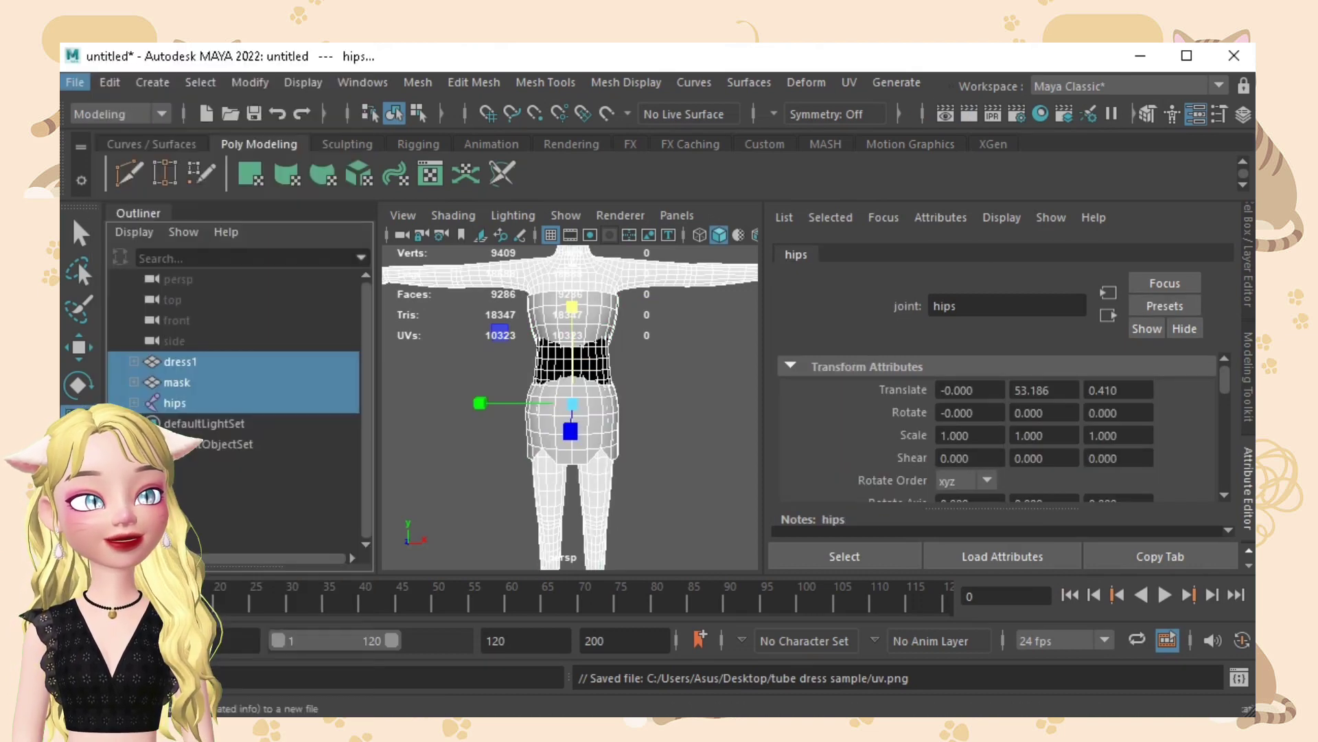
pyautogui.scroll(-1, 511, 357)
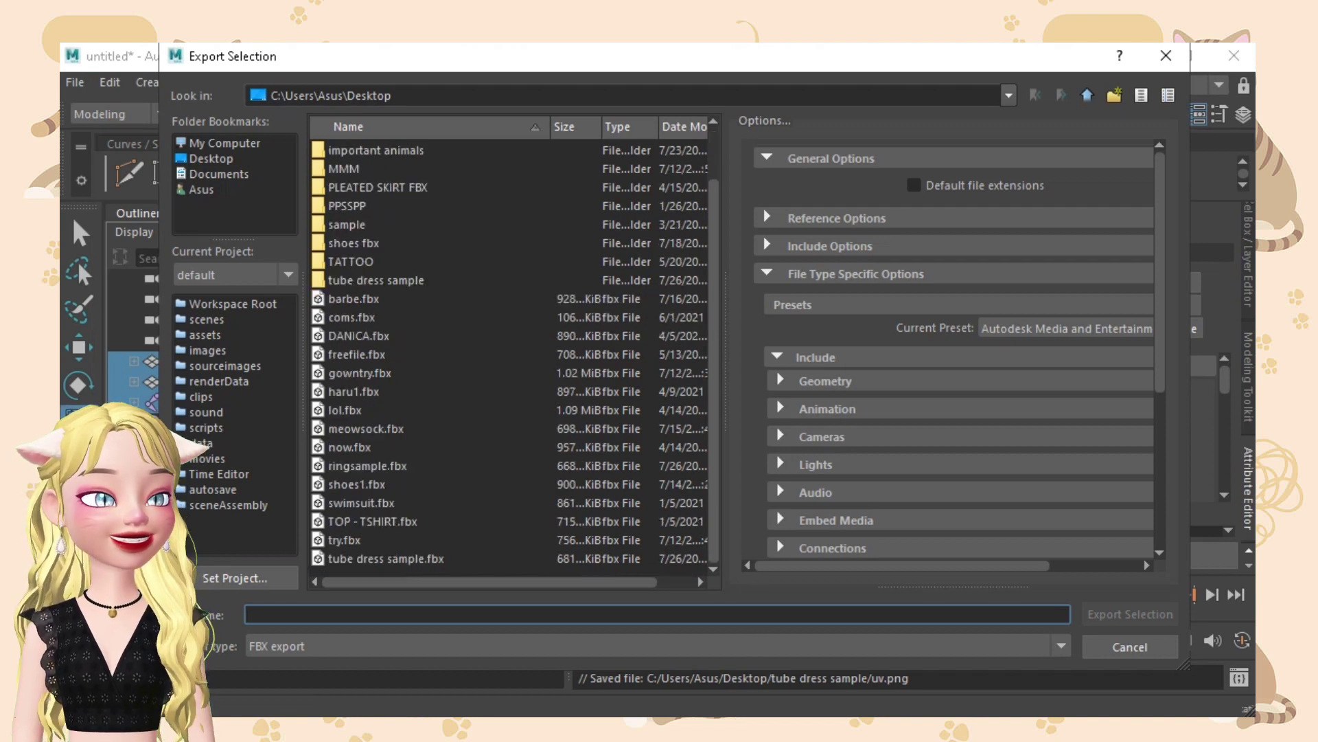
pyautogui.doubleClick(386, 558)
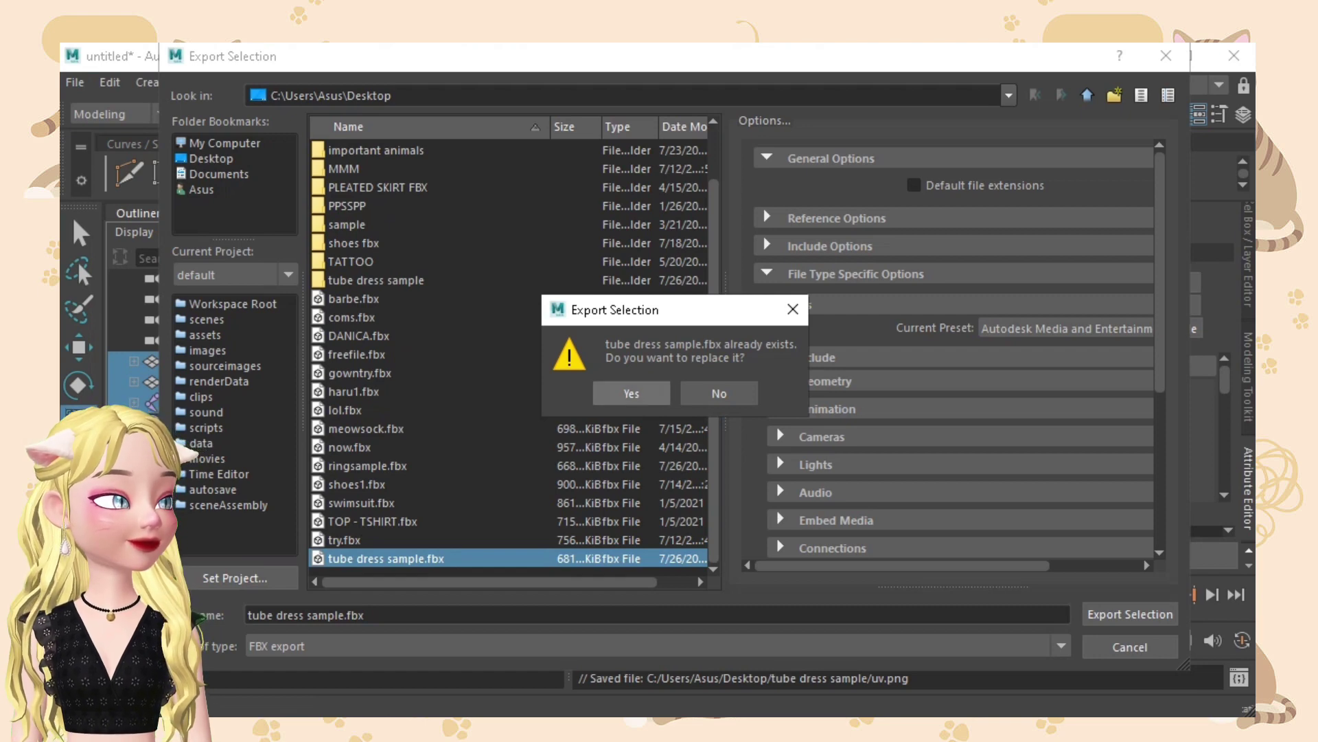
pyautogui.click(631, 393)
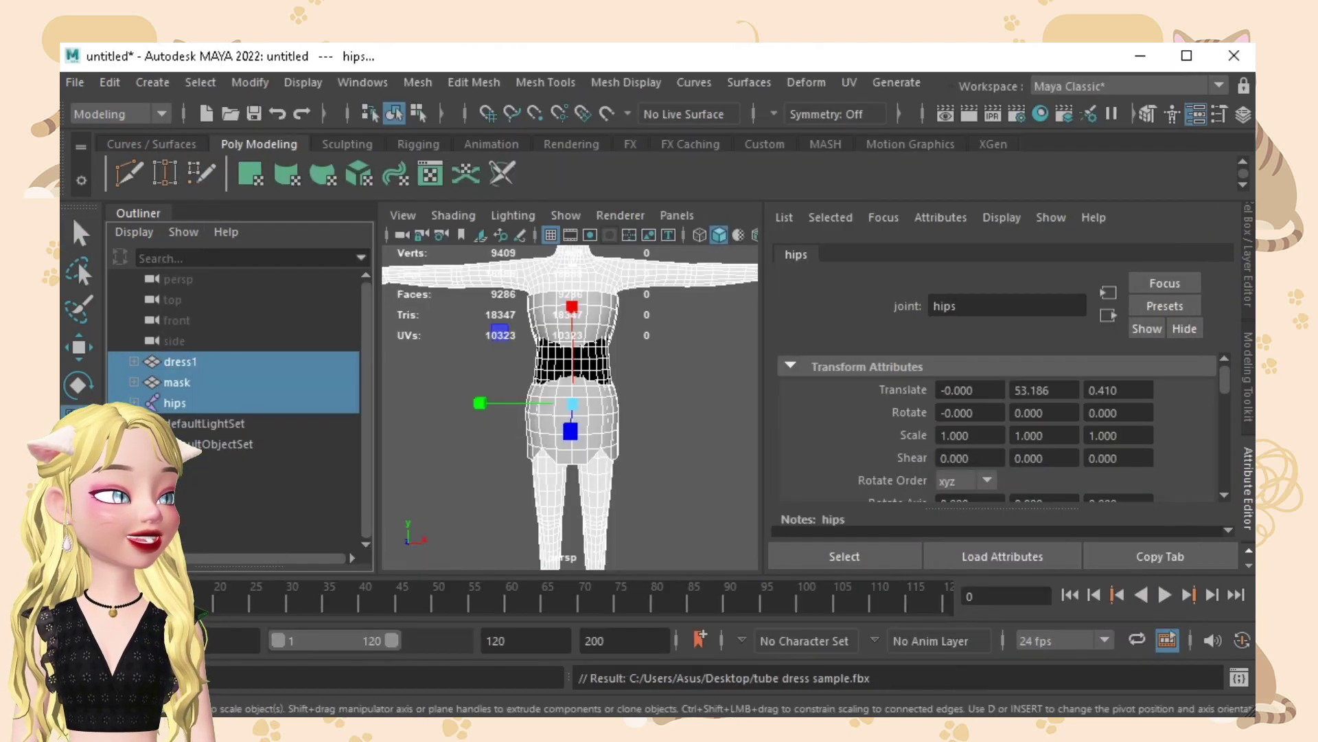